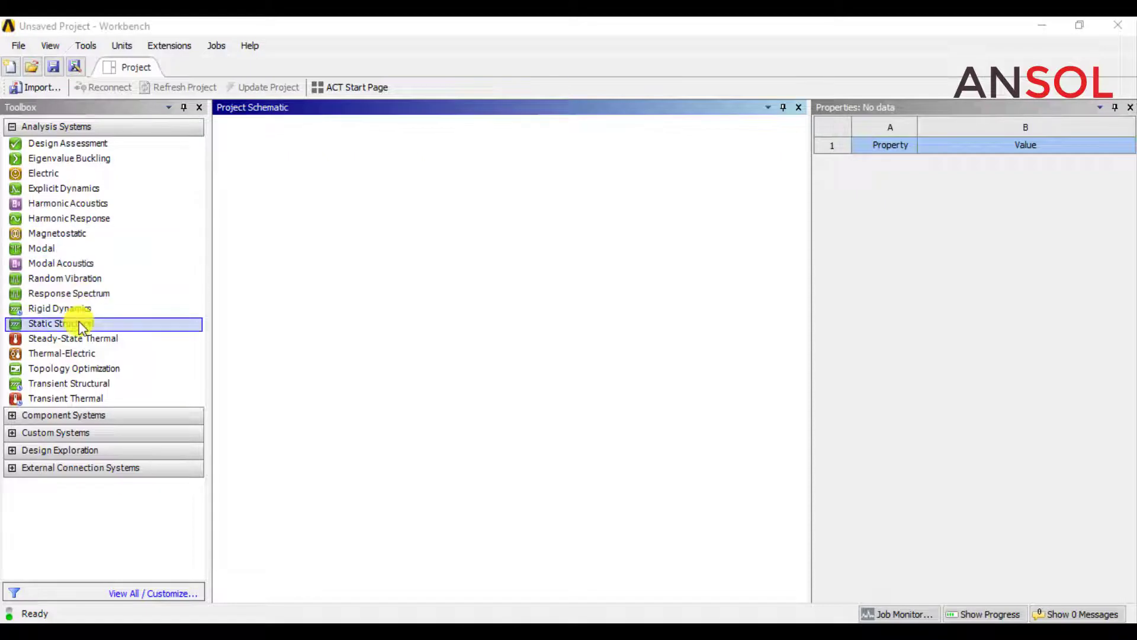
# Add a Static Structural system to the project schematic and set its geometry's analysis type to 2D
pyautogui.moveTo(80, 322); pyautogui.dragTo(312, 172)
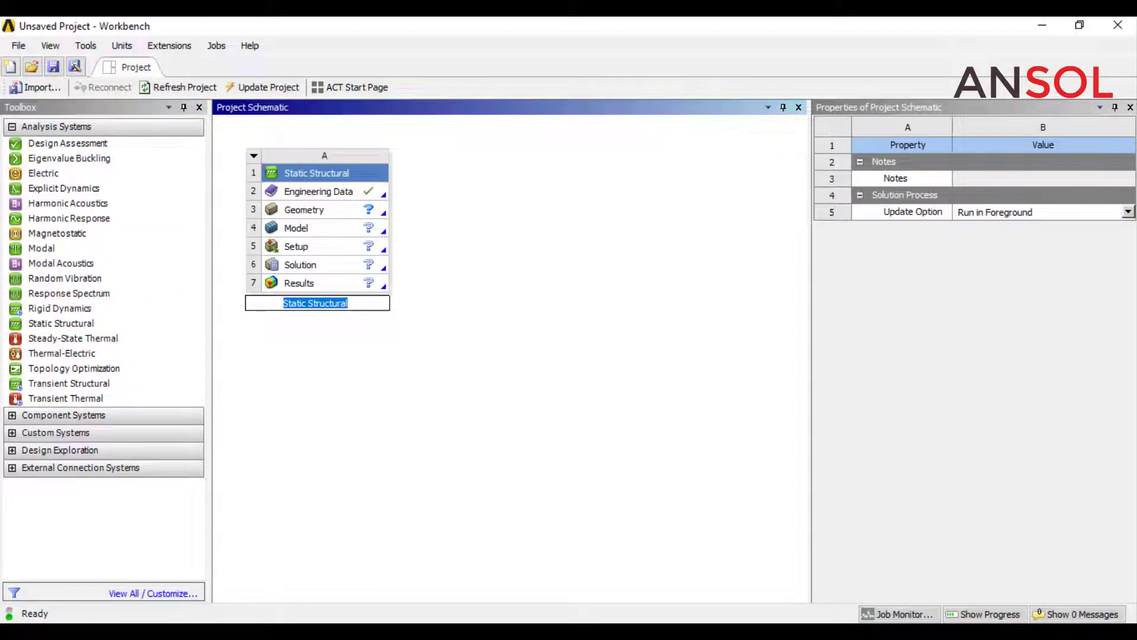
pyautogui.click(293, 210)
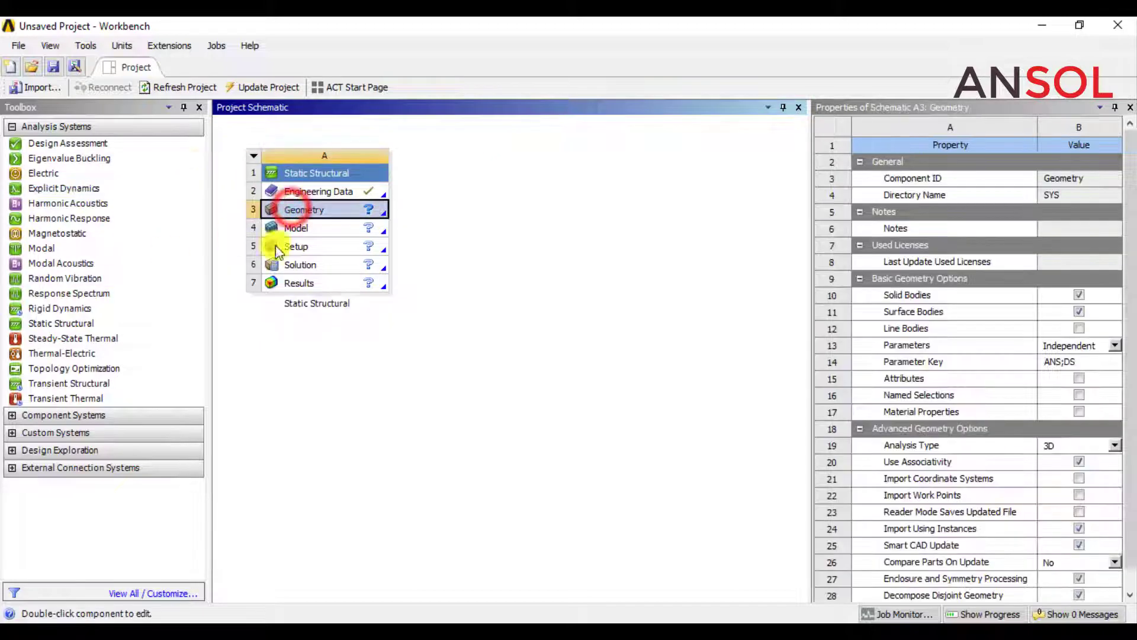
pyautogui.click(1105, 460)
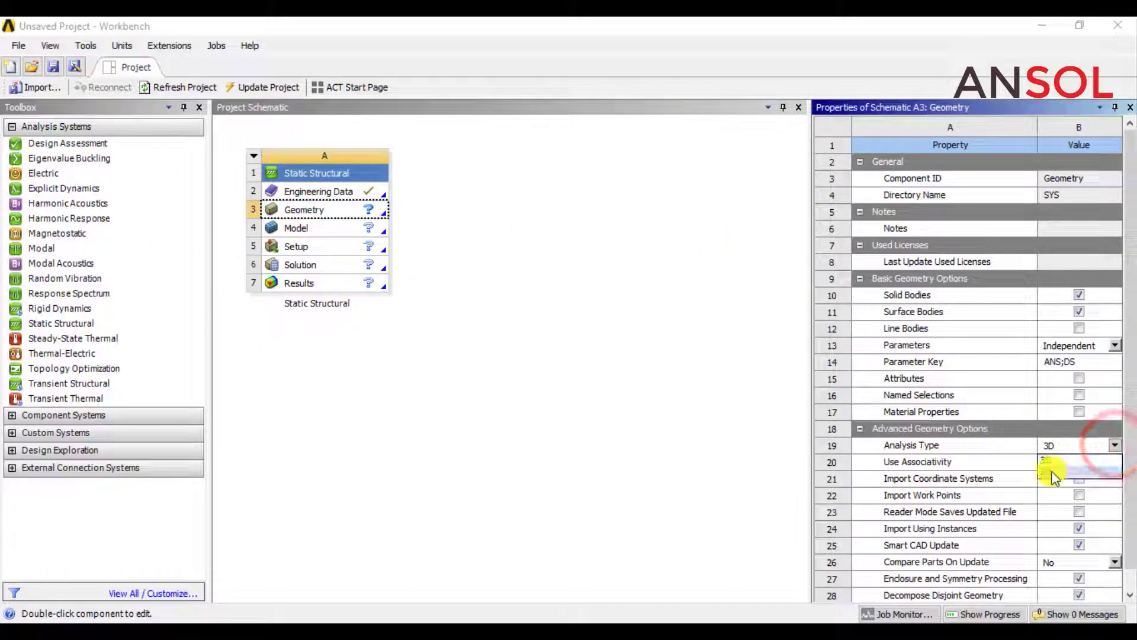
pyautogui.click(710, 428)
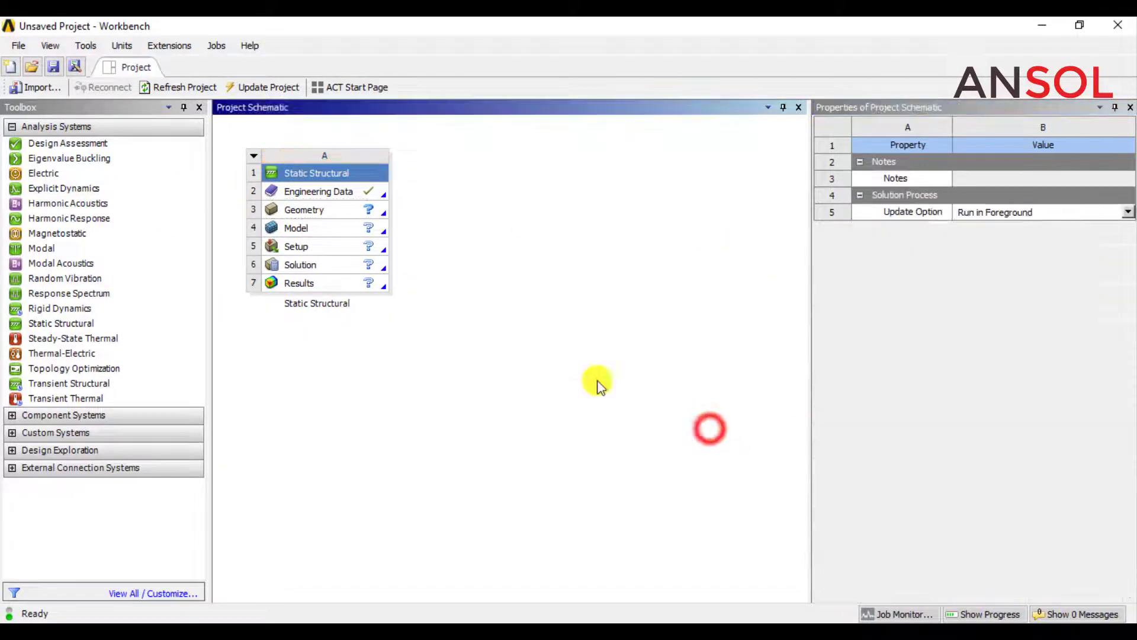
# Import the Hex Pipe.STEP file as the geometry of the Static Structural system
pyautogui.click(328, 211)
pyautogui.rightClick(328, 213)
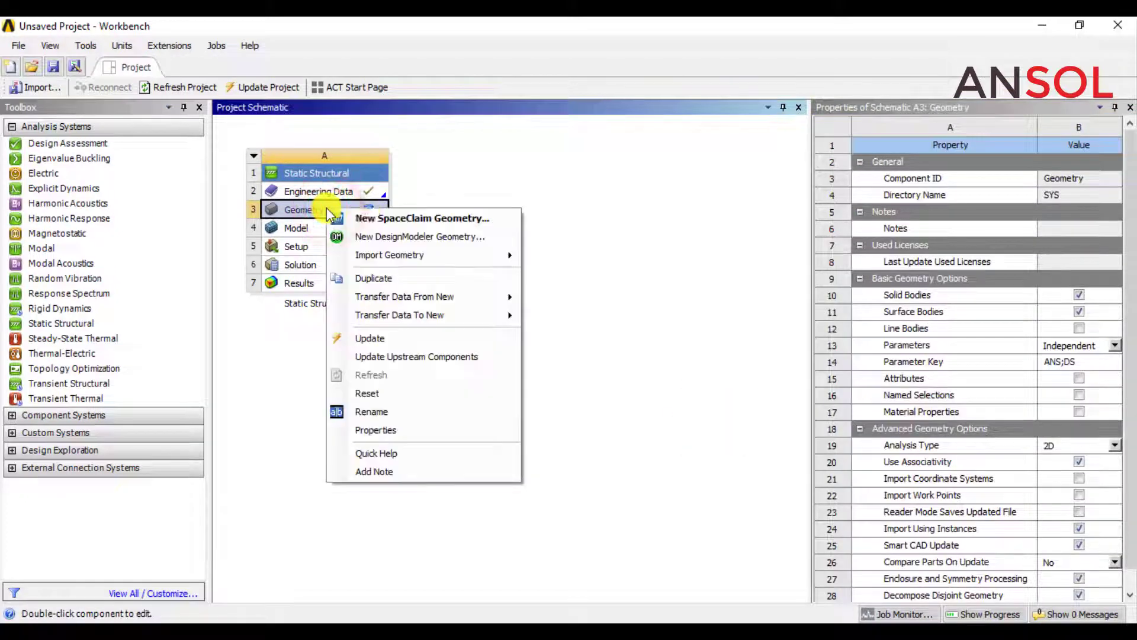
pyautogui.moveTo(474, 255)
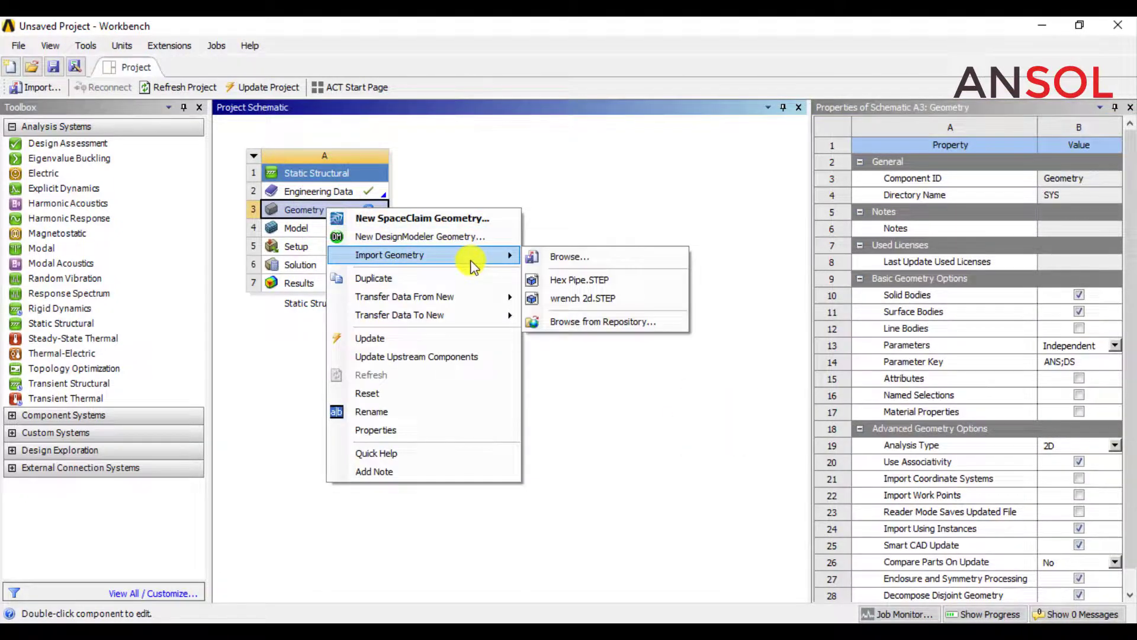
pyautogui.click(597, 281)
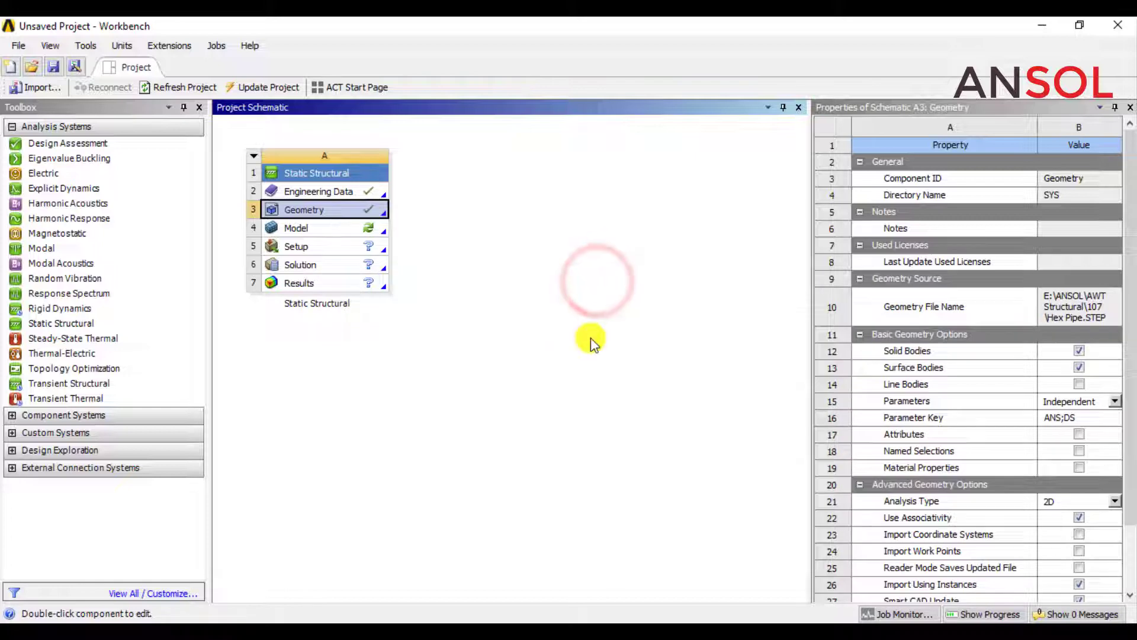
pyautogui.click(592, 342)
# Open the system's model for editing in Mechanical and check which unit system is active
pyautogui.click(347, 229)
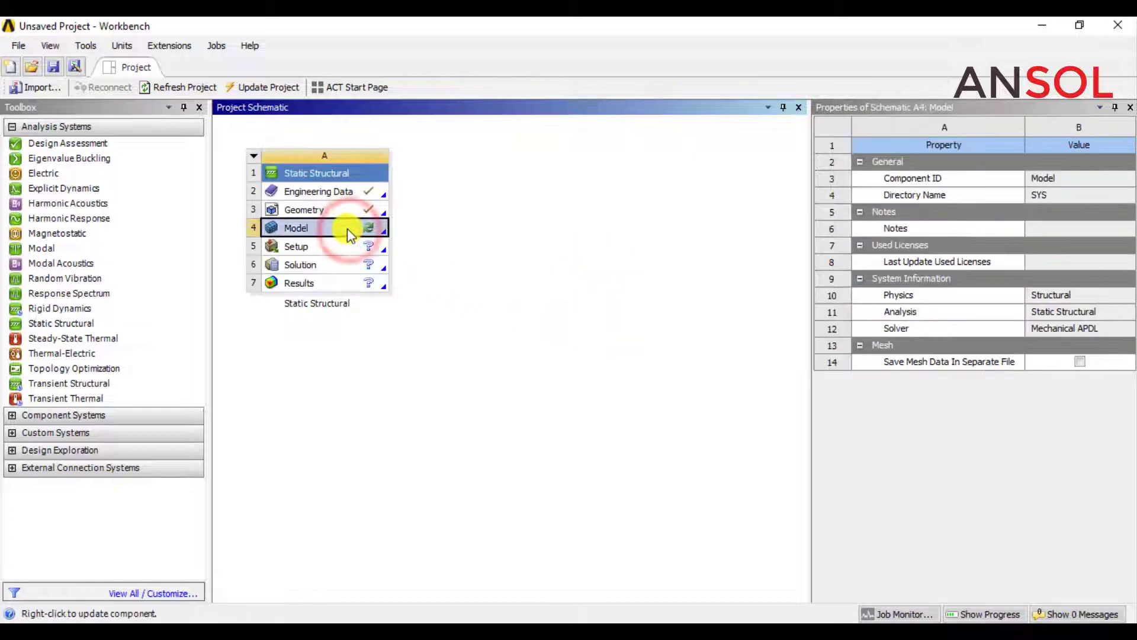
pyautogui.rightClick(348, 229)
pyautogui.click(385, 237)
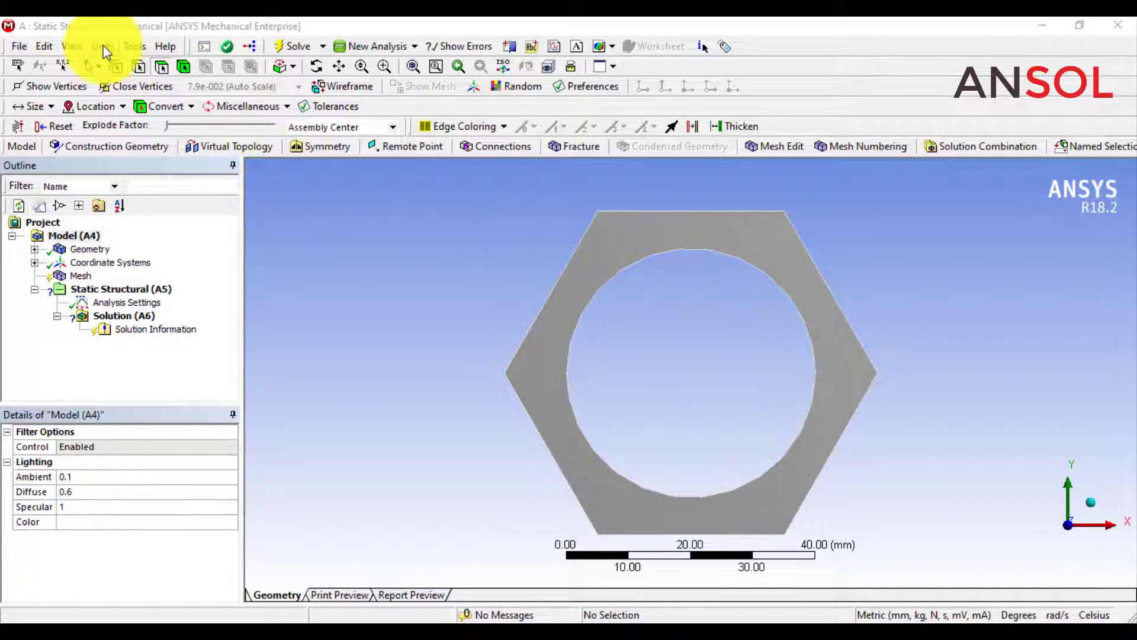
pyautogui.click(103, 47)
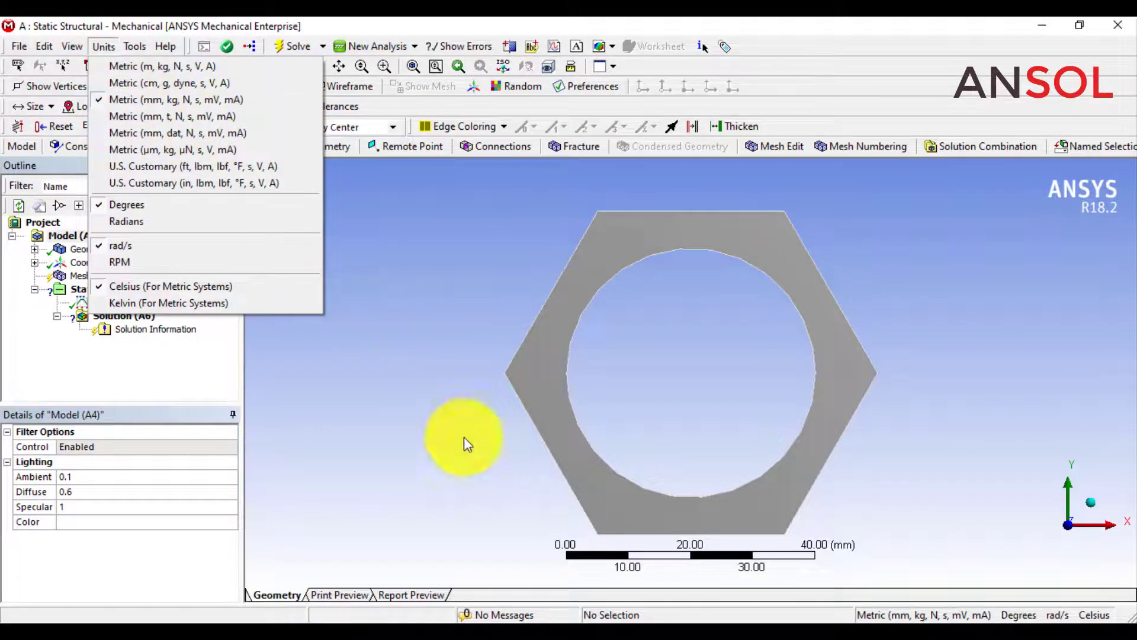
pyautogui.click(447, 430)
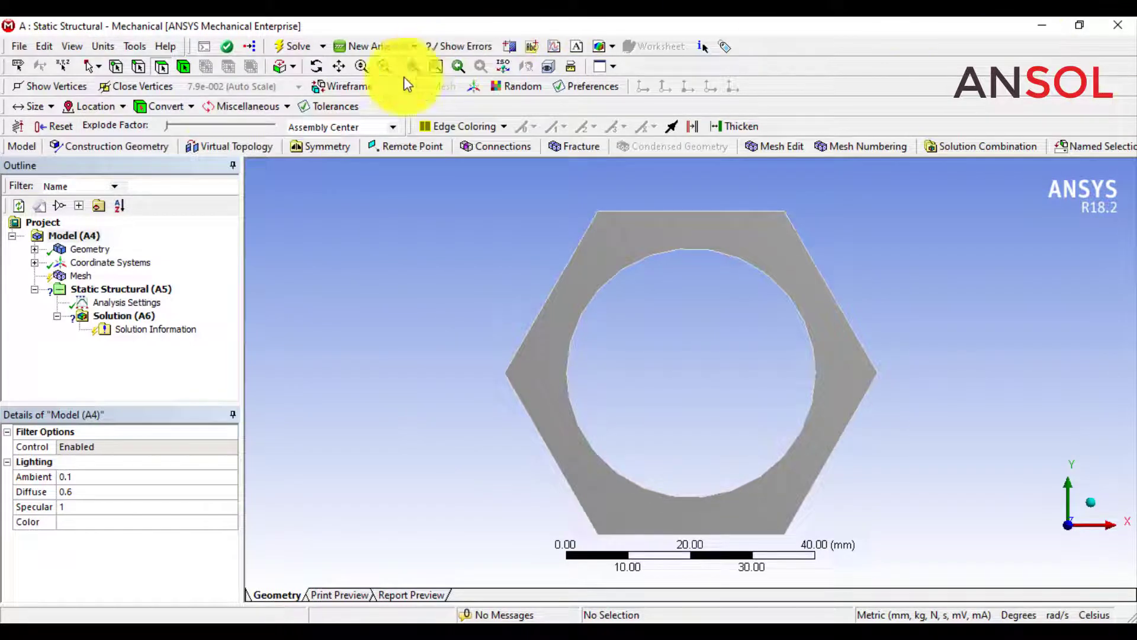
# Set the Hex Pipe body's thickness to 10 mm and check its material assignment
pyautogui.click(34, 249)
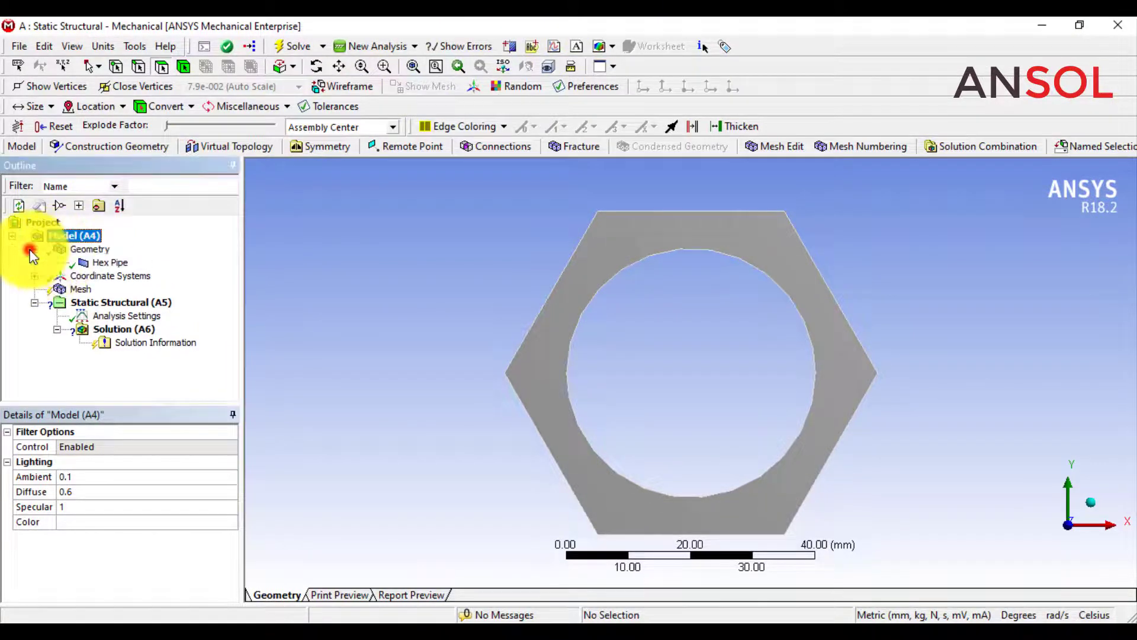
pyautogui.click(102, 264)
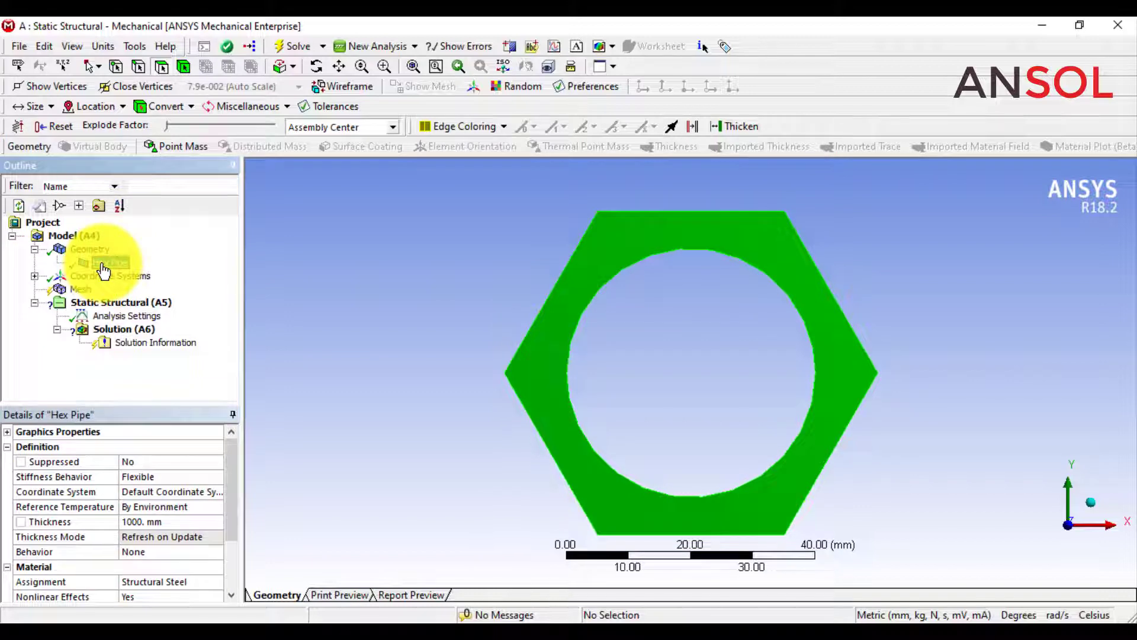
pyautogui.click(139, 523)
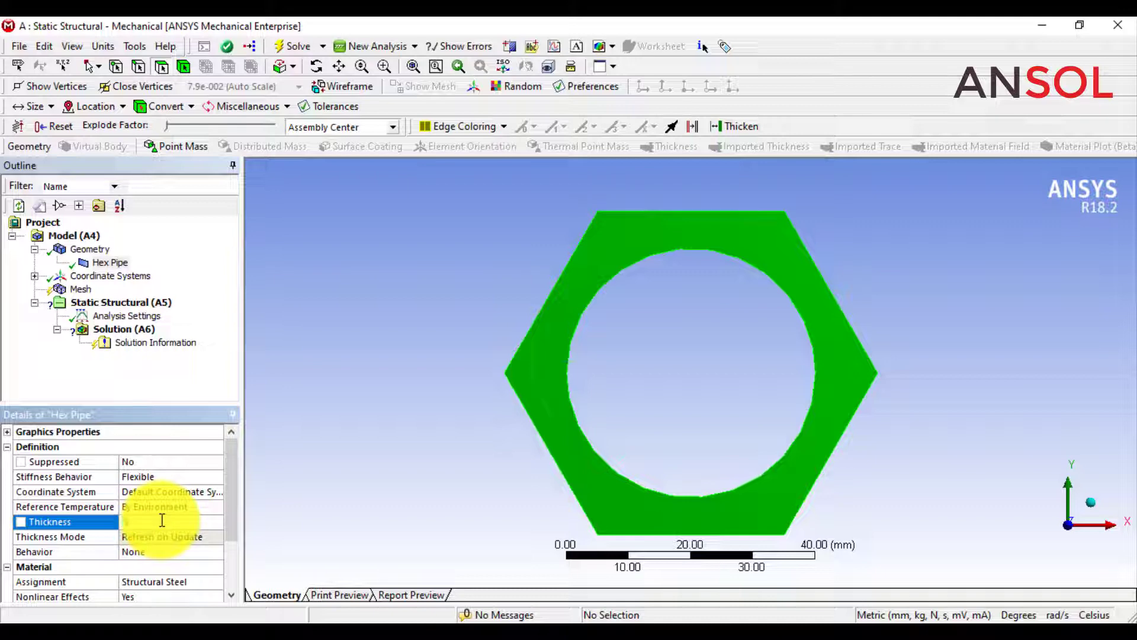
pyautogui.click(231, 525)
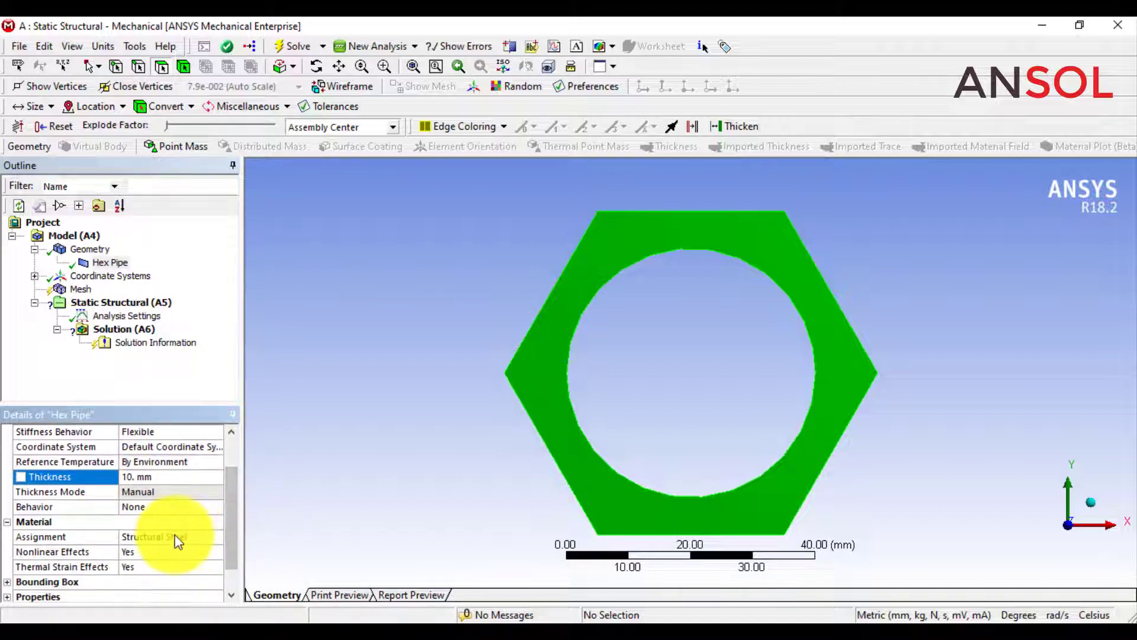
pyautogui.click(176, 538)
pyautogui.click(339, 467)
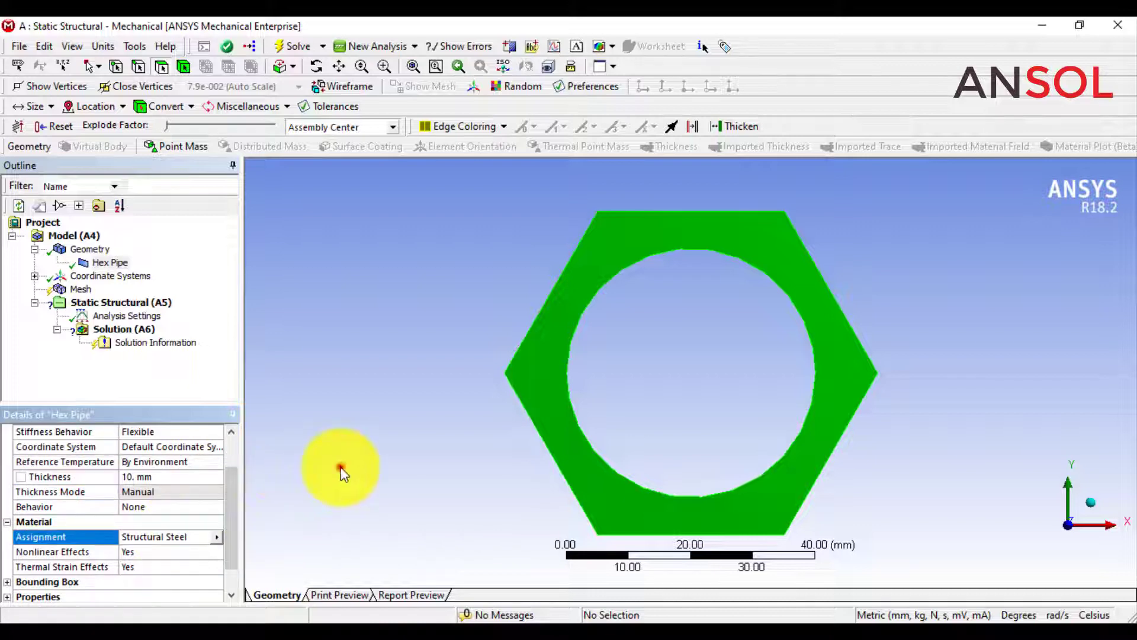
# Generate the mesh with the default settings and review its sizing details
pyautogui.click(81, 290)
pyautogui.rightClick(80, 289)
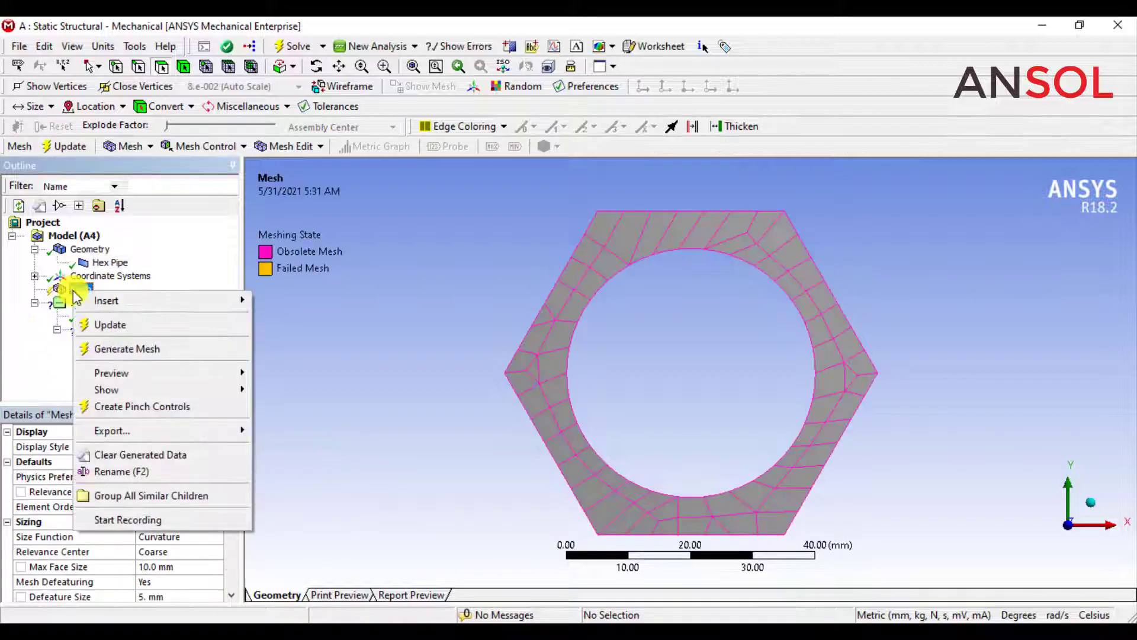
pyautogui.click(109, 349)
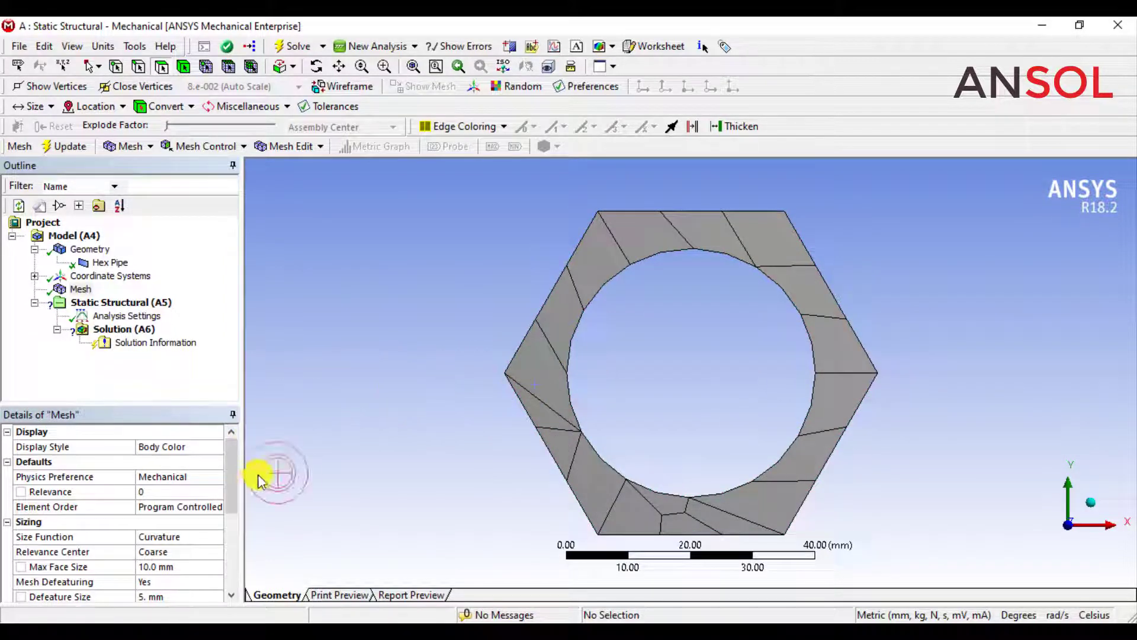
pyautogui.scroll(-1, 234, 468)
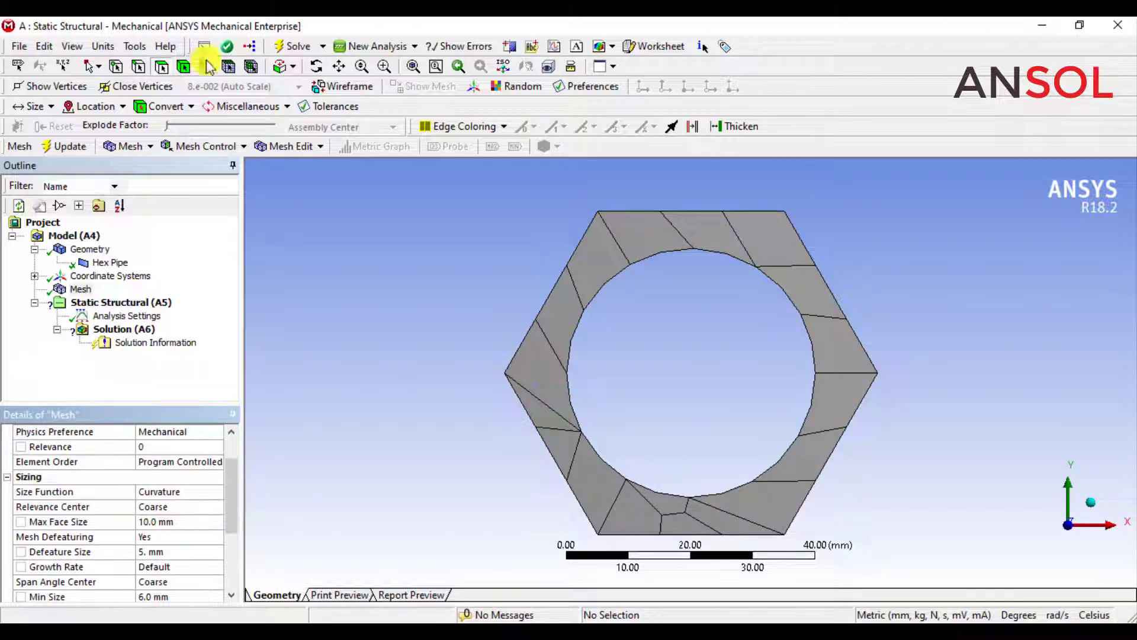
# Insert a mesh sizing control scoped to the hexagonal pipe's face with an element size of 1 mm
pyautogui.rightClick(60, 290)
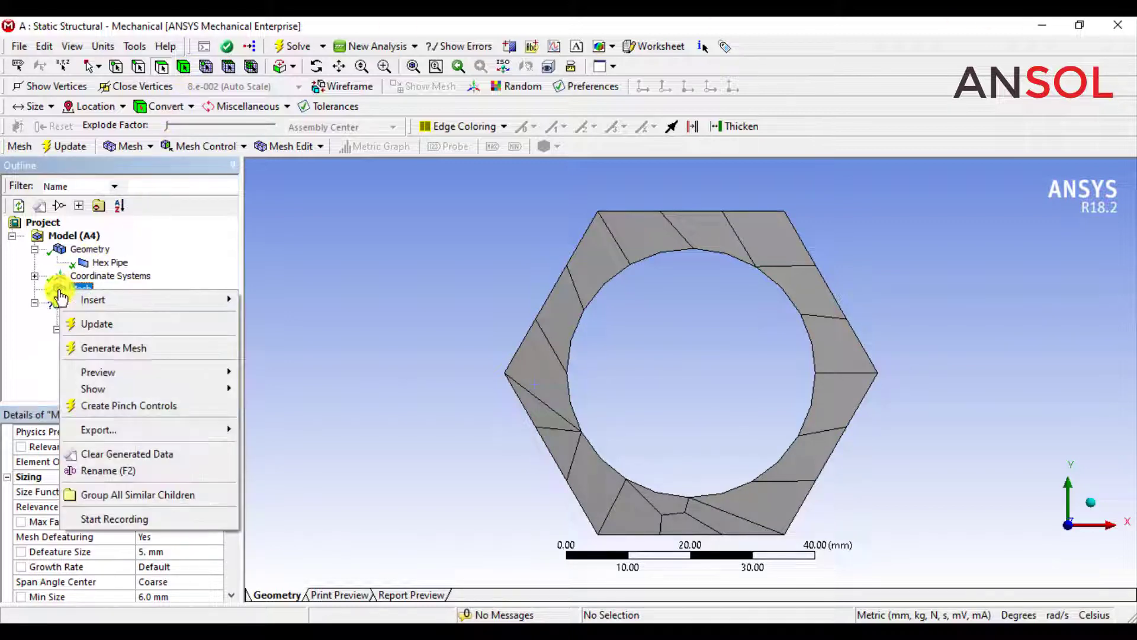
pyautogui.moveTo(100, 301)
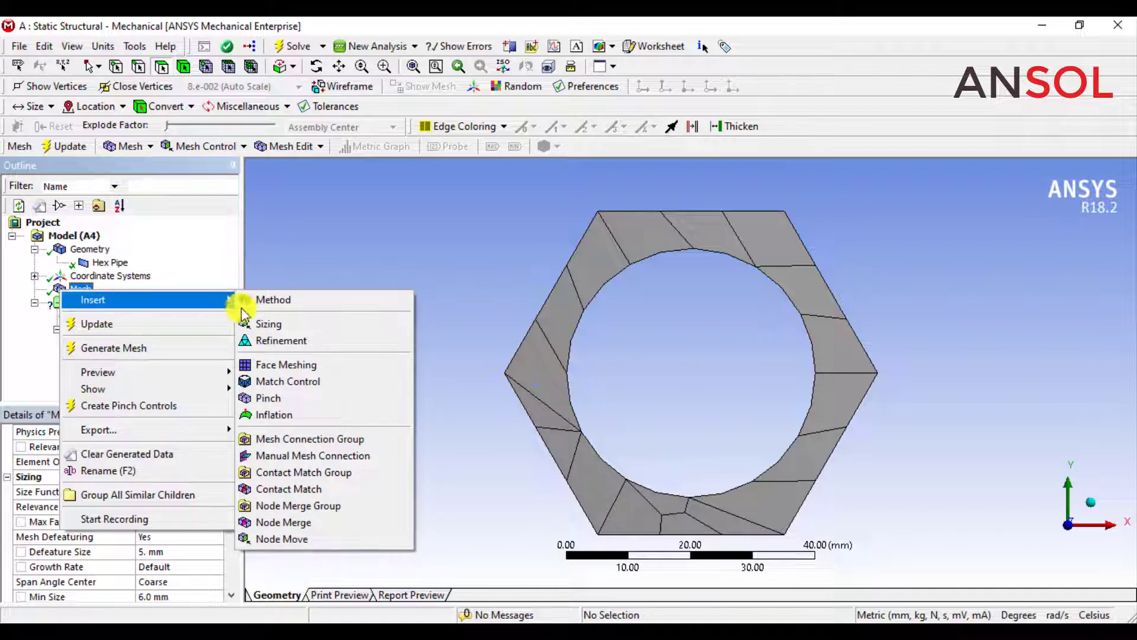
pyautogui.click(257, 324)
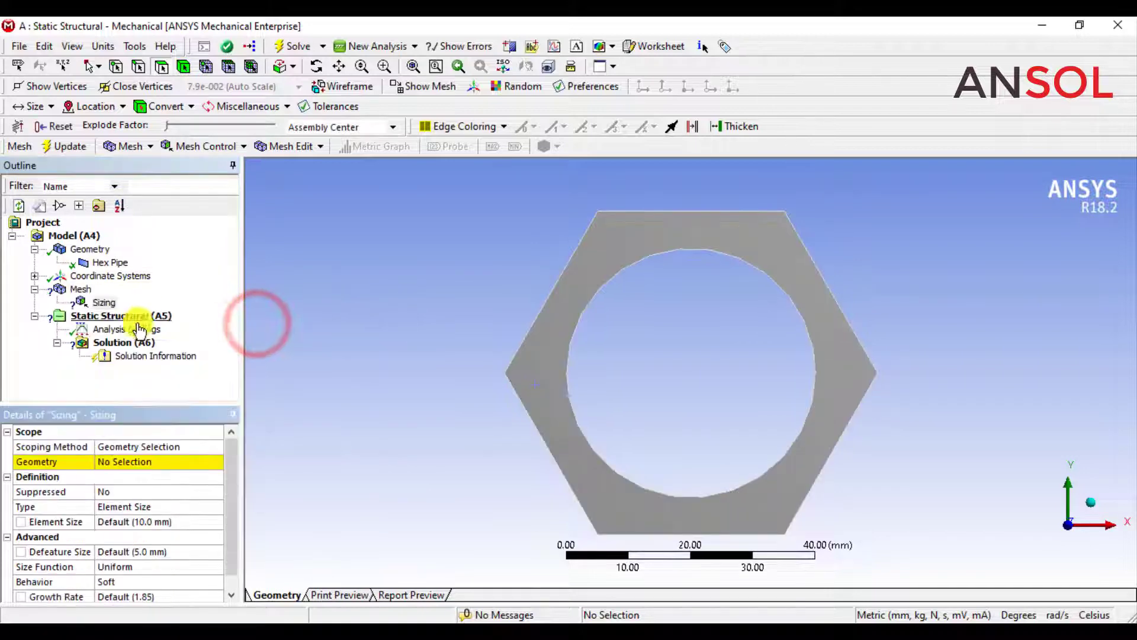
pyautogui.click(525, 369)
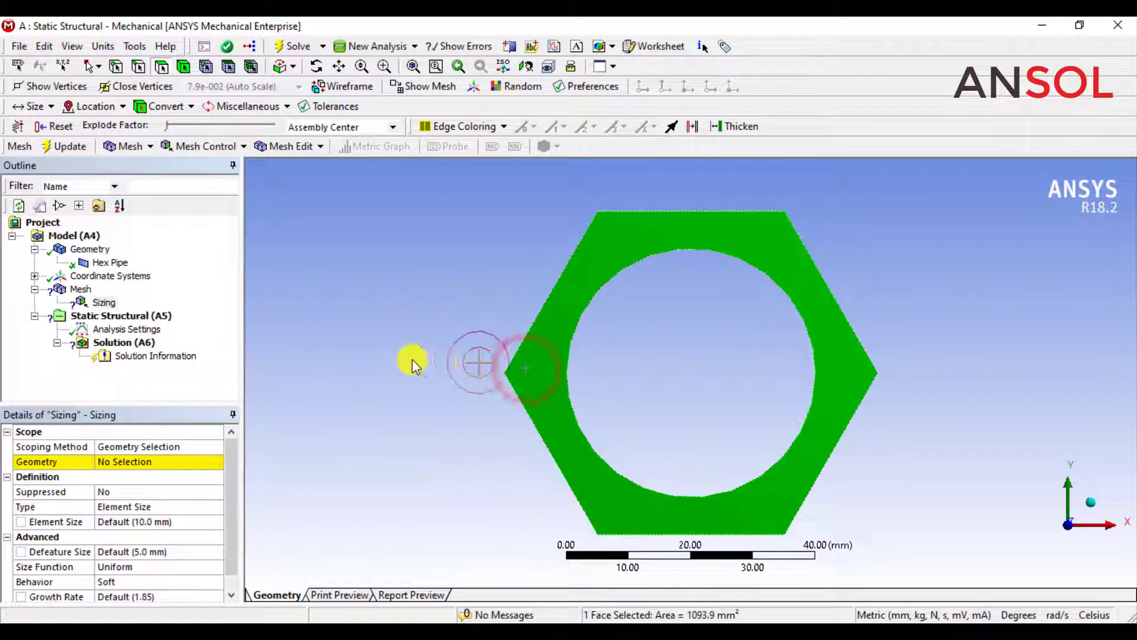
pyautogui.click(115, 464)
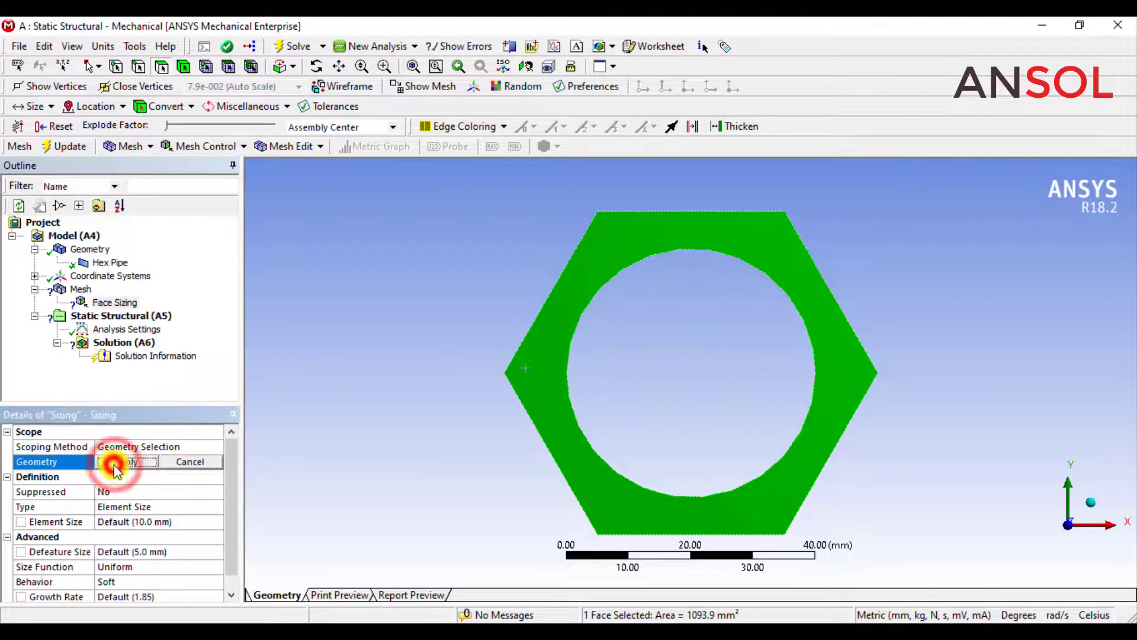
pyautogui.click(115, 464)
pyautogui.click(125, 523)
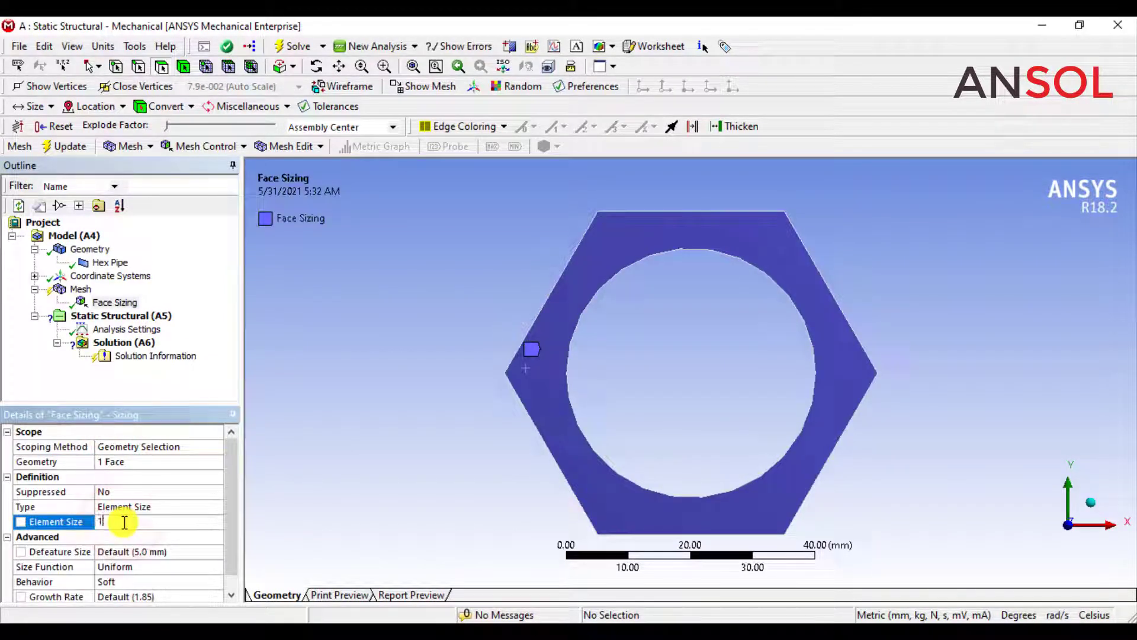
pyautogui.press('Return')
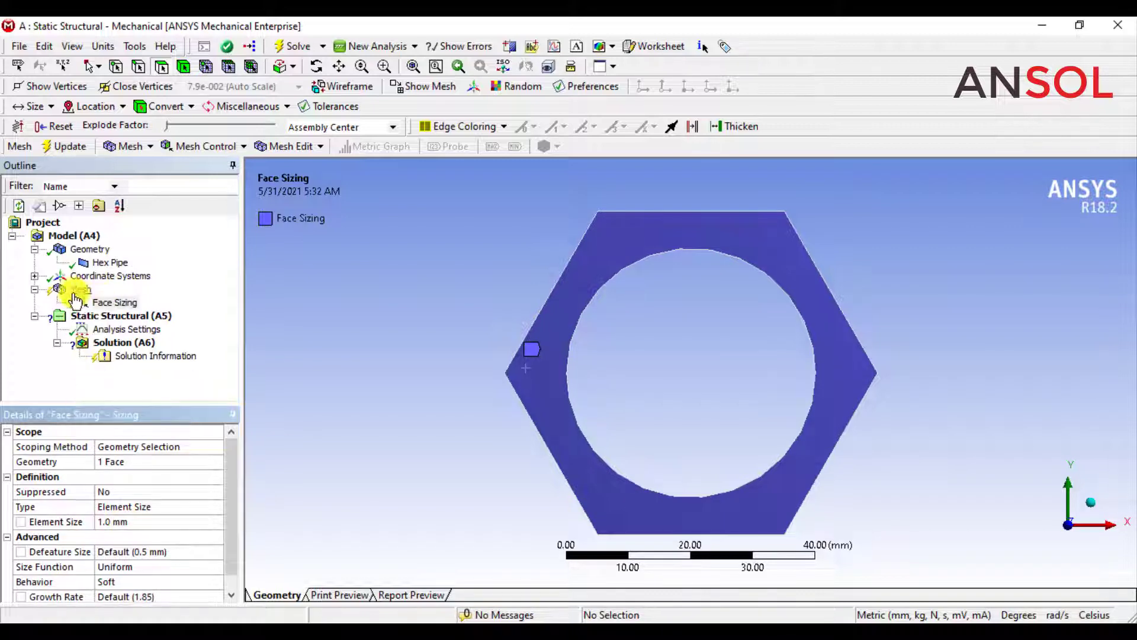
# Regenerate the mesh using the new face sizing
pyautogui.rightClick(77, 289)
pyautogui.click(143, 346)
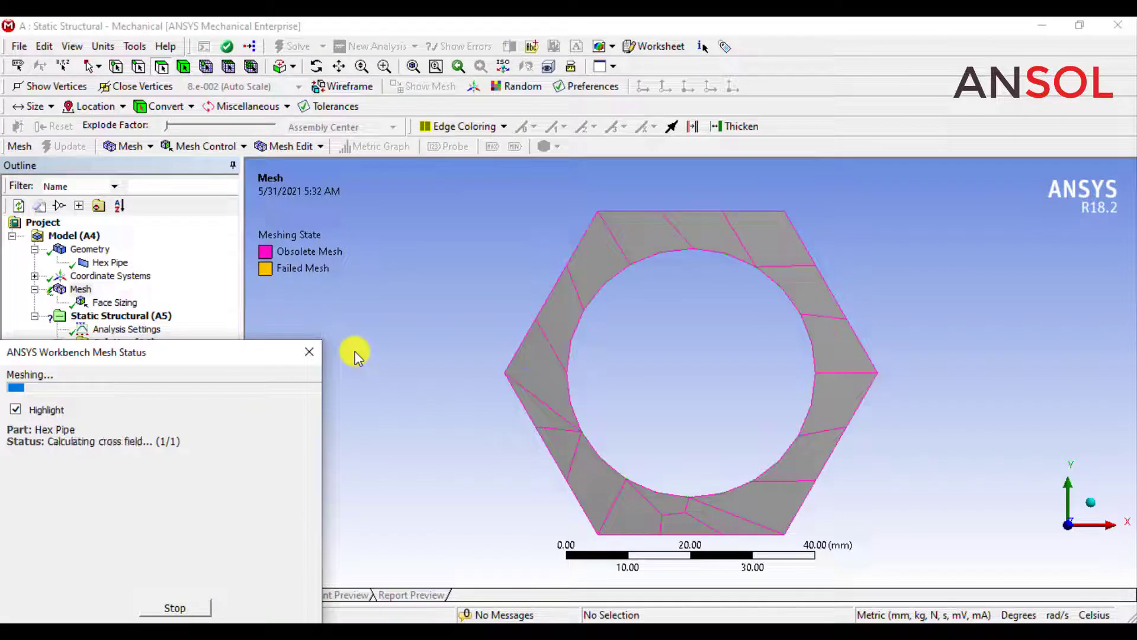
pyautogui.click(374, 362)
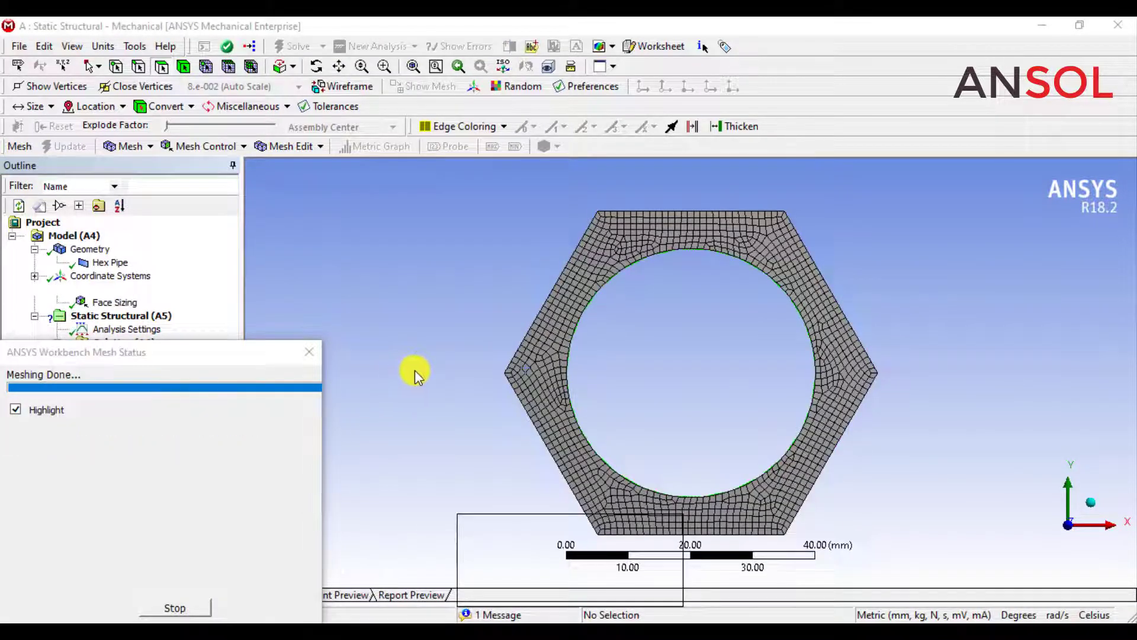
pyautogui.click(415, 371)
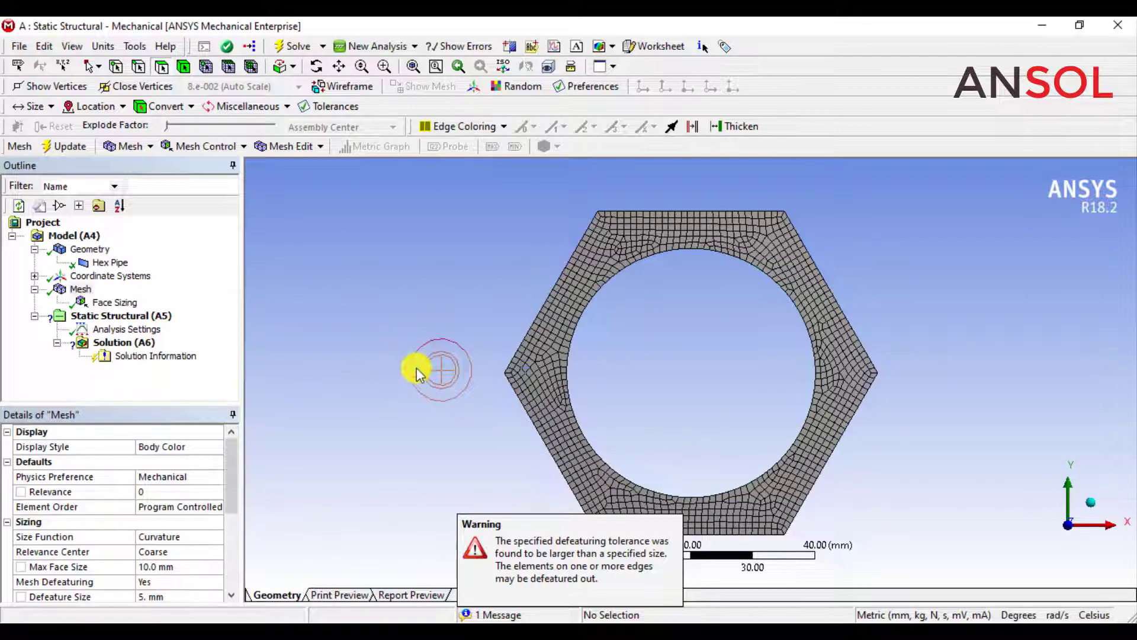
pyautogui.click(417, 365)
pyautogui.scroll(-2, 417, 364)
pyautogui.click(473, 409)
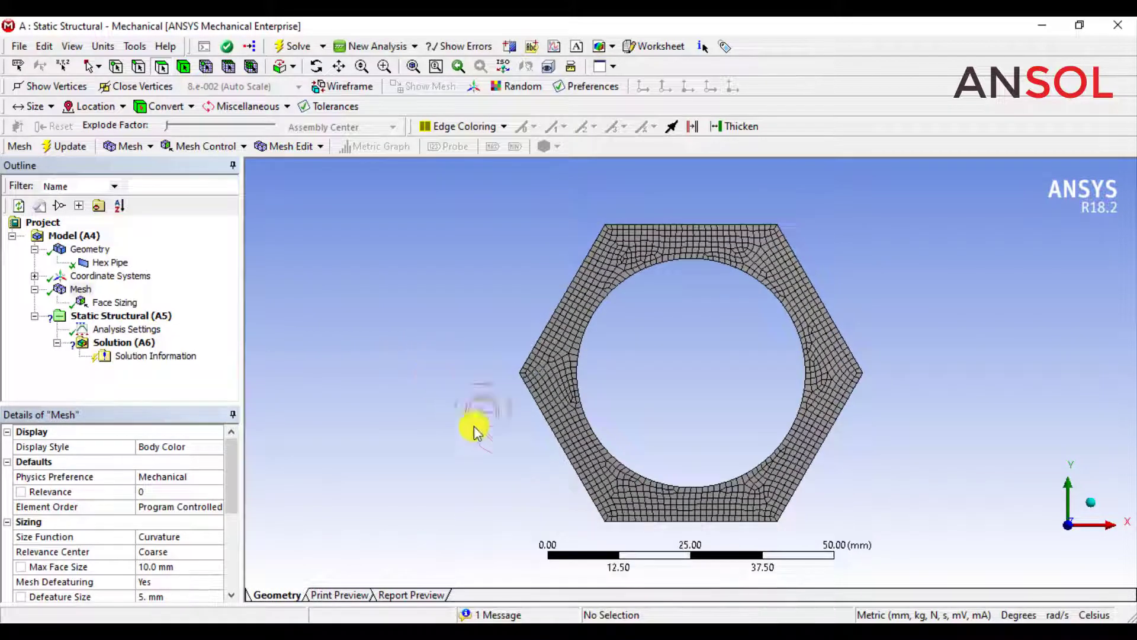
pyautogui.click(660, 477)
pyautogui.click(972, 454)
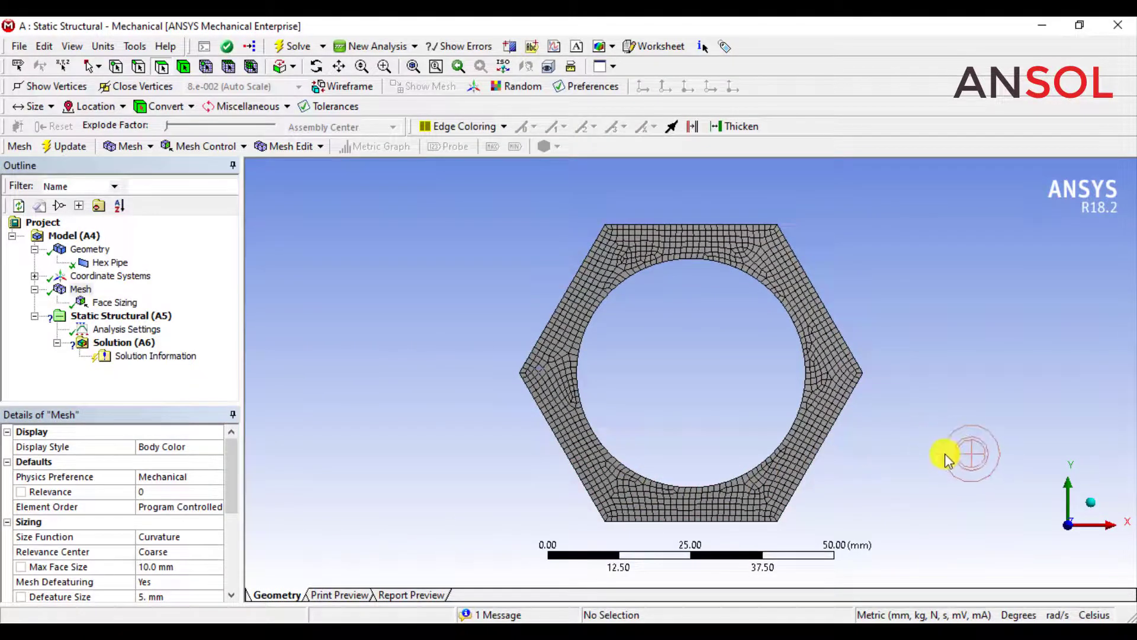
pyautogui.click(376, 406)
pyautogui.click(340, 408)
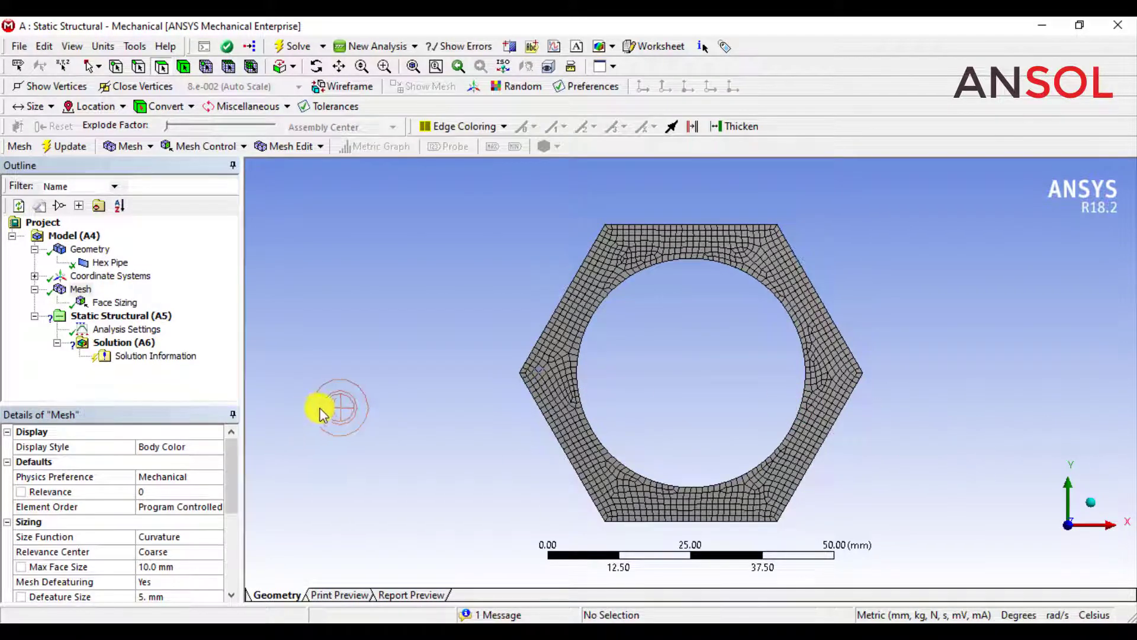
pyautogui.click(381, 401)
pyautogui.click(274, 333)
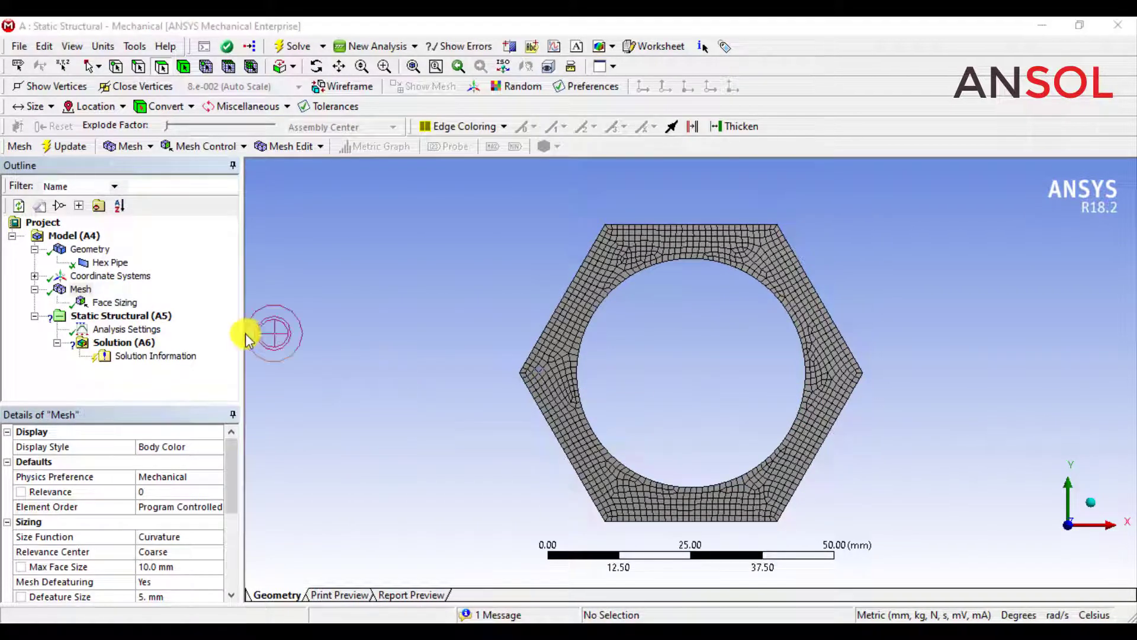
# Add a Fixed Support to the static structural analysis, scoped to the hexagon's lower horizontal edge
pyautogui.click(120, 315)
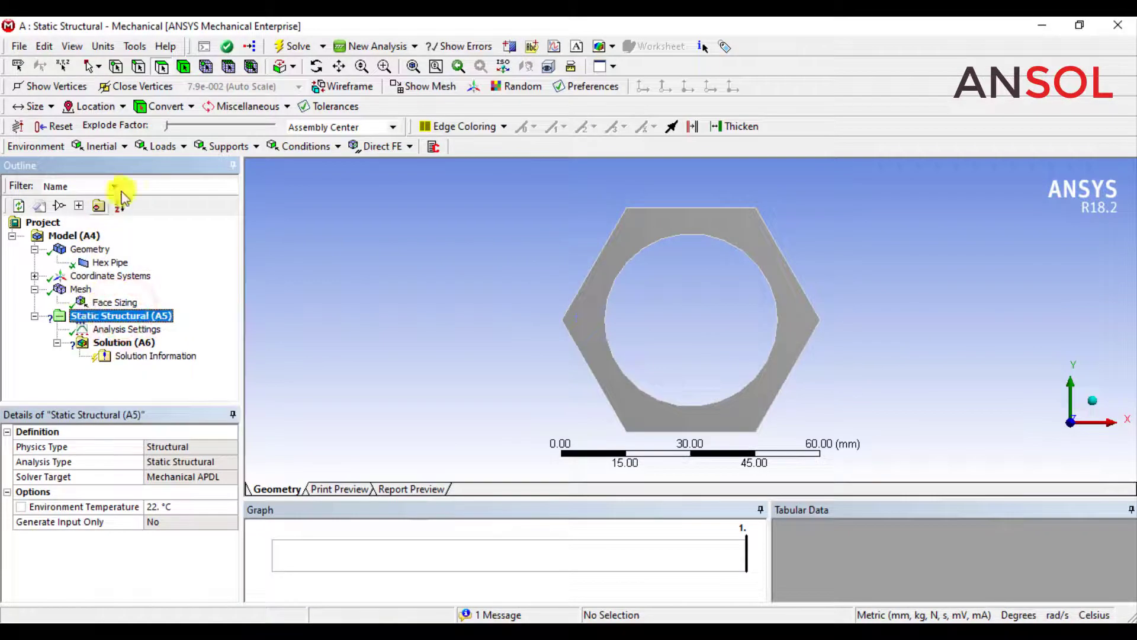
pyautogui.click(219, 147)
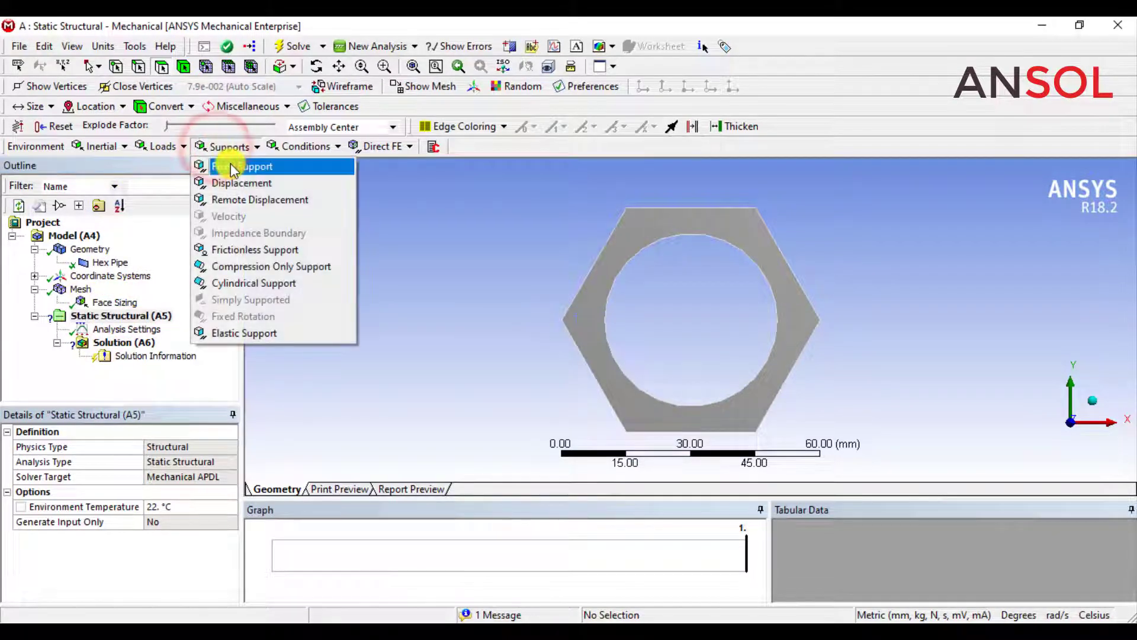
pyautogui.click(234, 168)
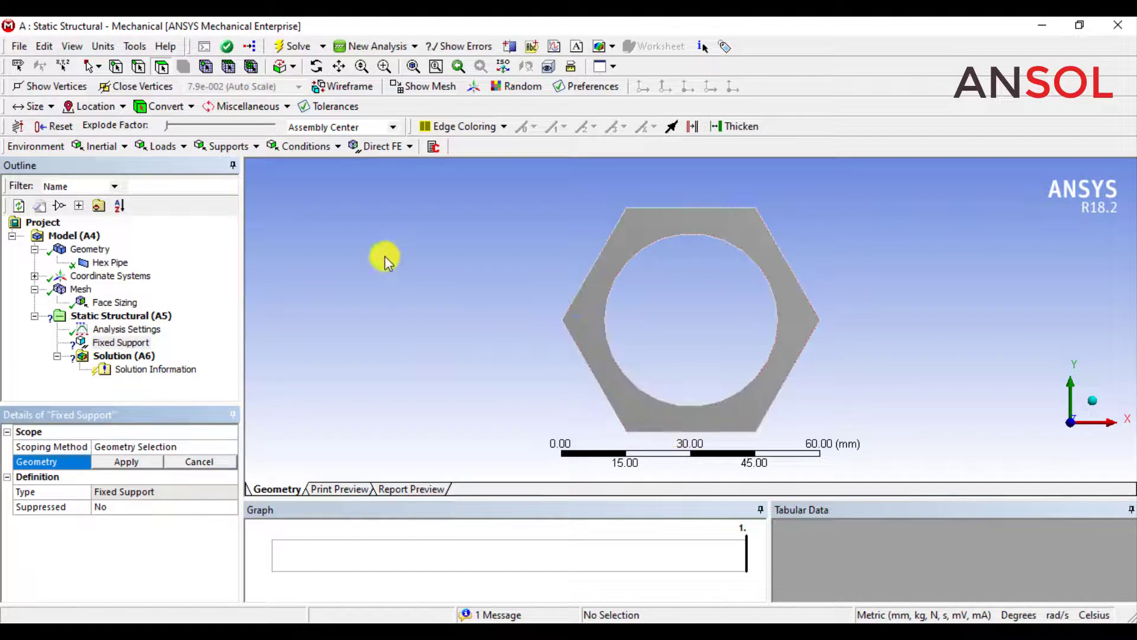
pyautogui.click(138, 66)
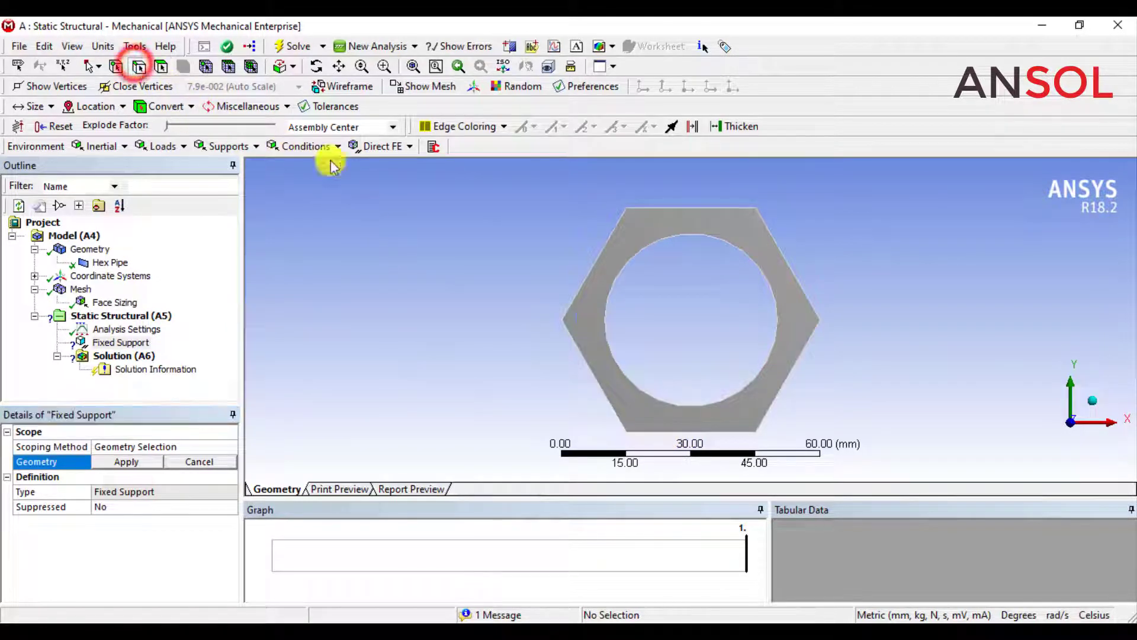
pyautogui.click(662, 434)
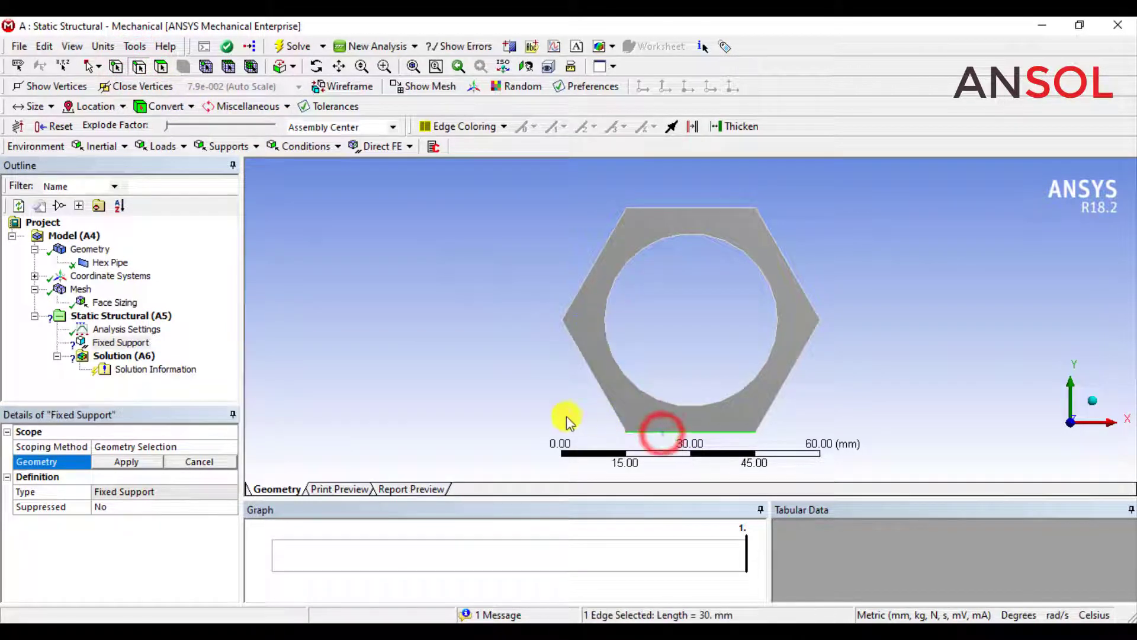
pyautogui.click(132, 464)
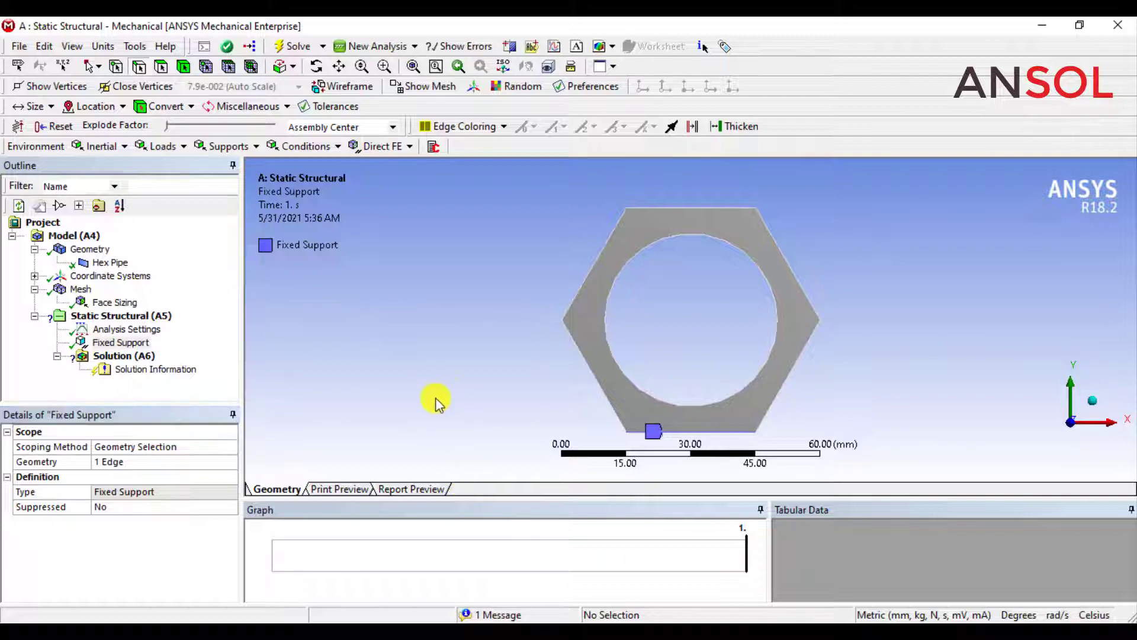
# Apply a 20 MPa normal pressure to the two edges that form the pipe's inner circle
pyautogui.click(162, 147)
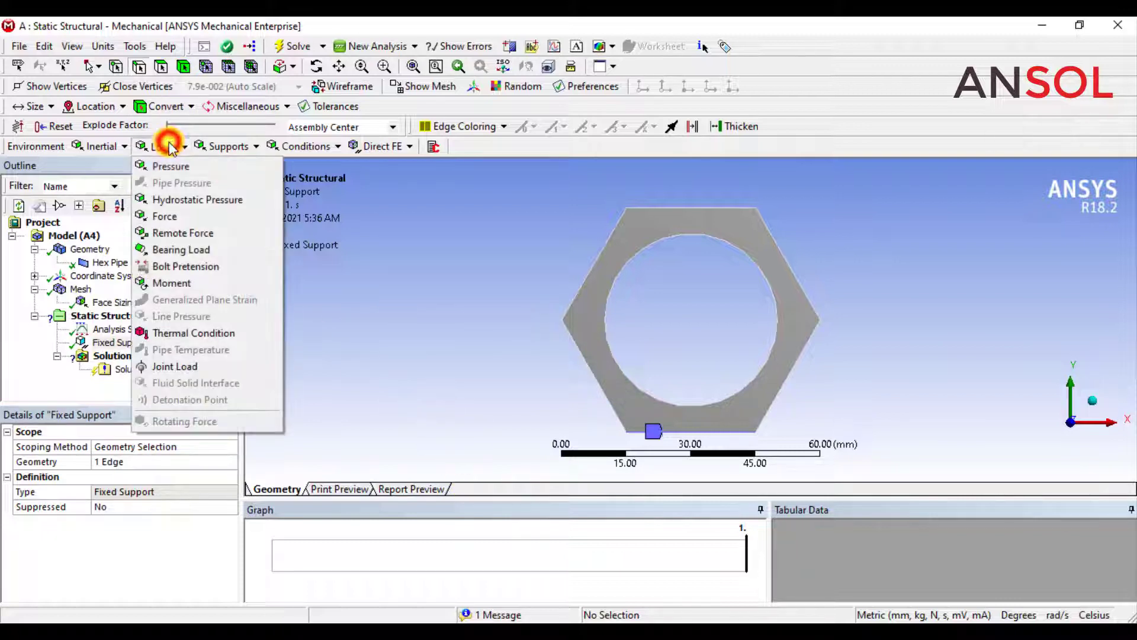
pyautogui.click(172, 169)
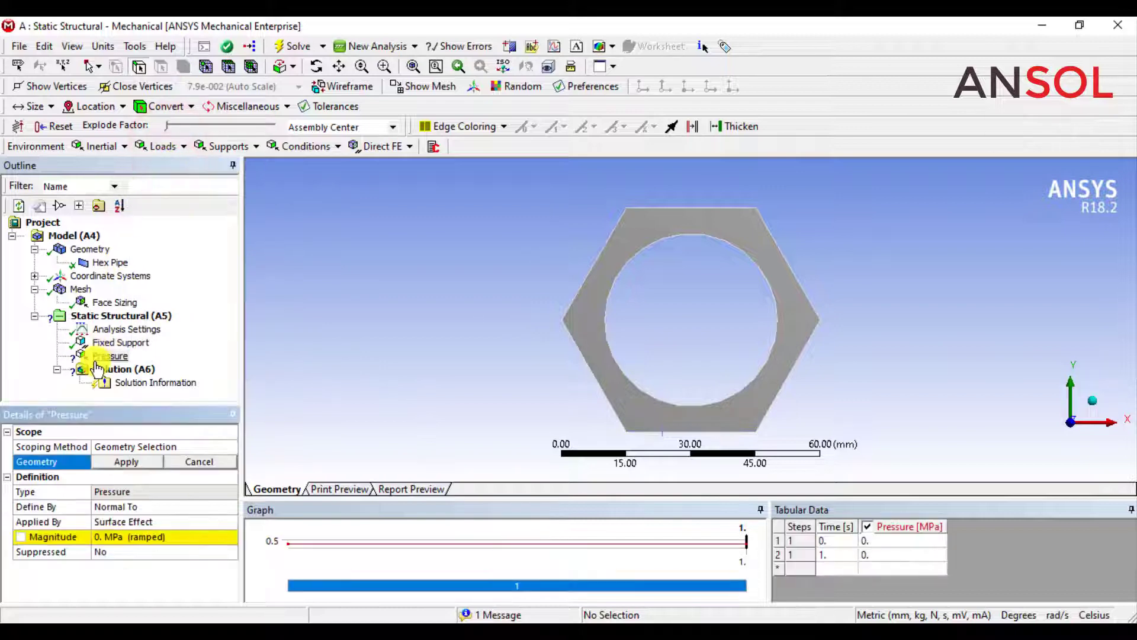
pyautogui.click(634, 264)
pyautogui.keyDown('ctrl'); pyautogui.click(612, 355); pyautogui.keyUp('ctrl')
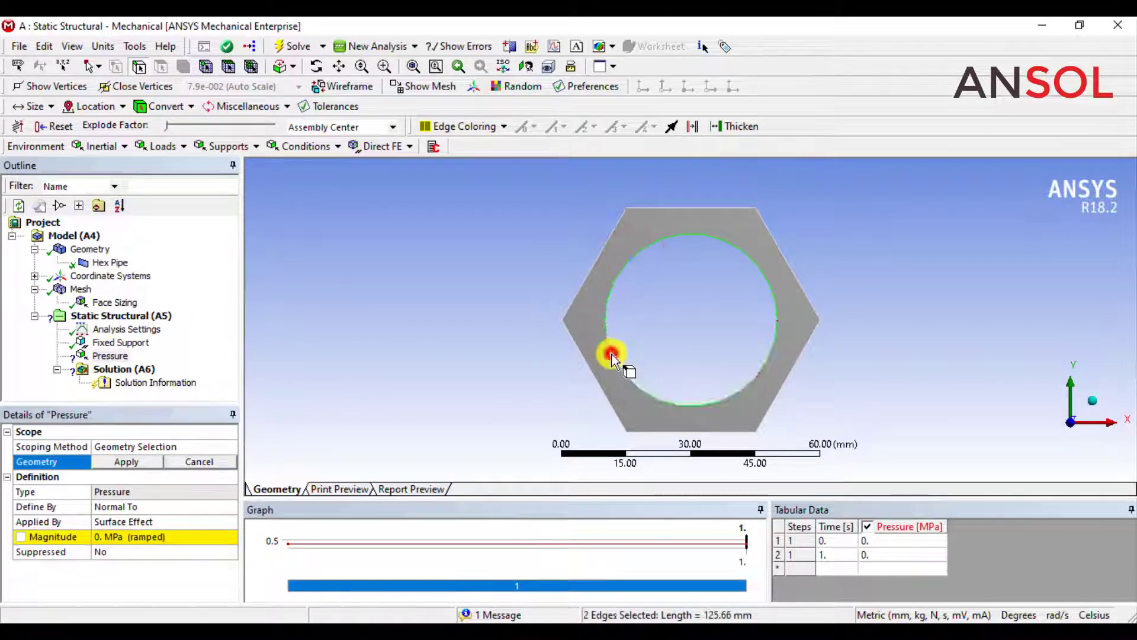
pyautogui.click(120, 467)
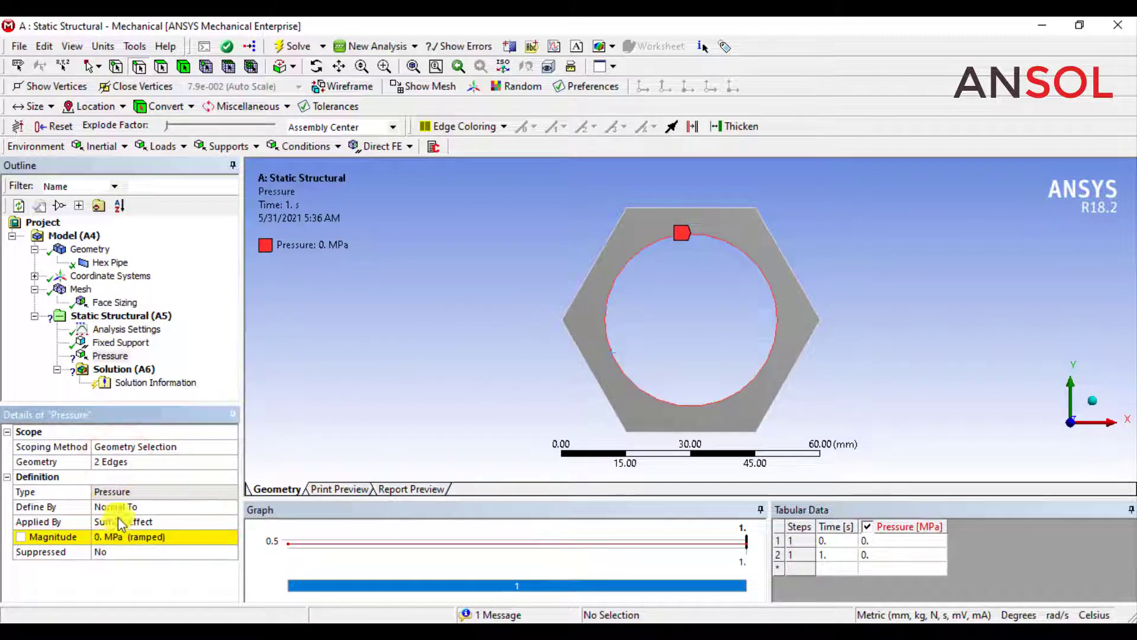
pyautogui.click(120, 541)
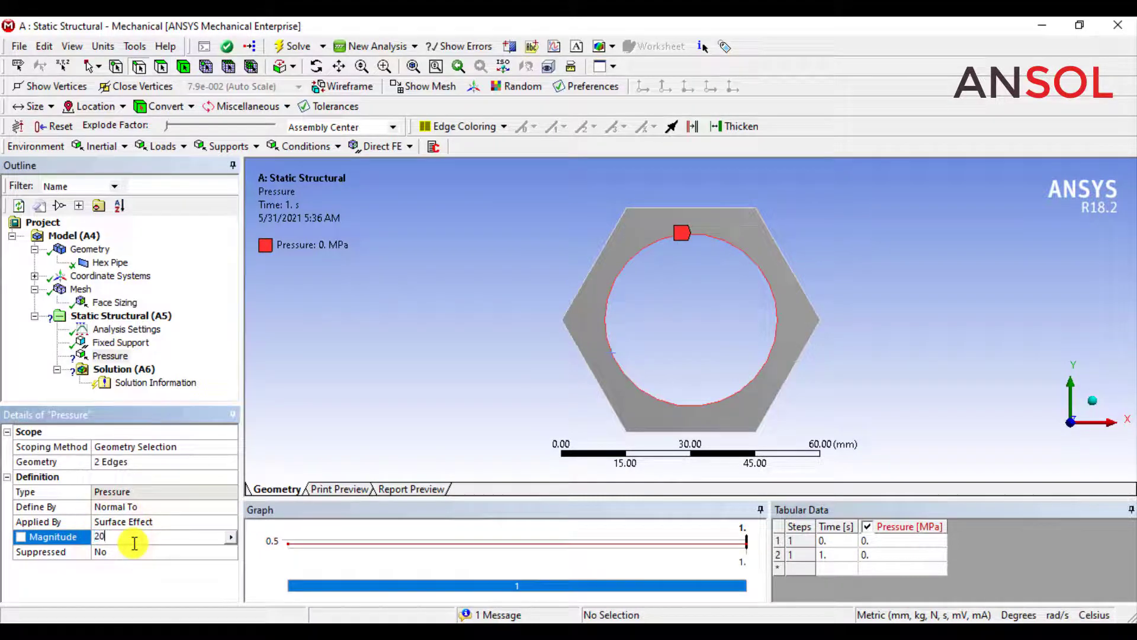
pyautogui.press('Return')
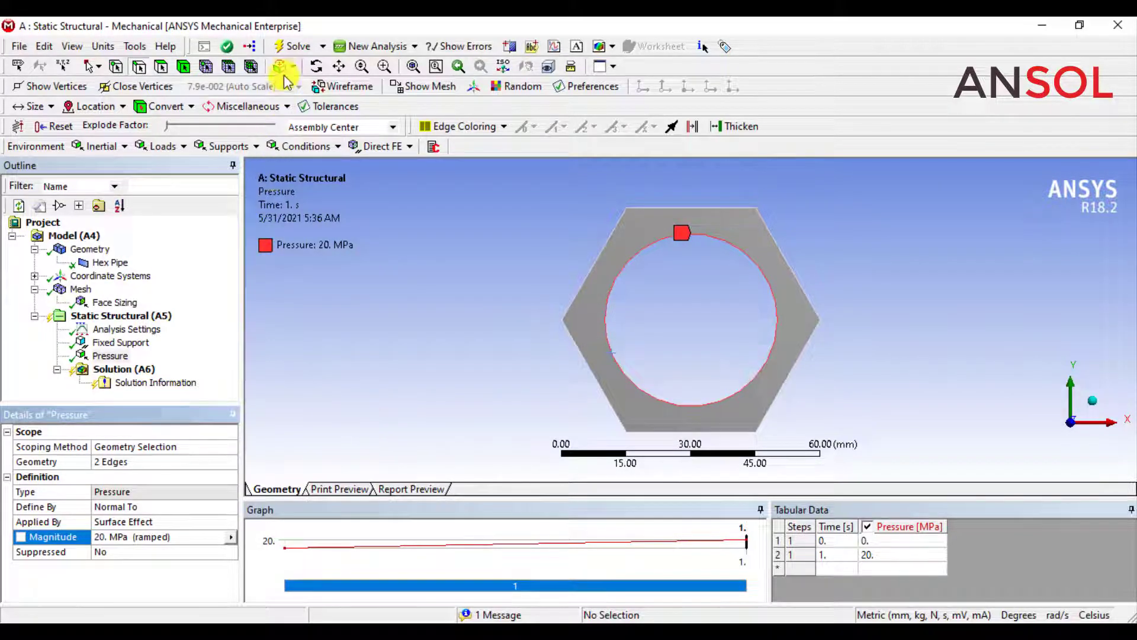
# Solve the analysis, then add and evaluate an Equivalent (von-Mises) stress result for all bodies
pyautogui.click(294, 46)
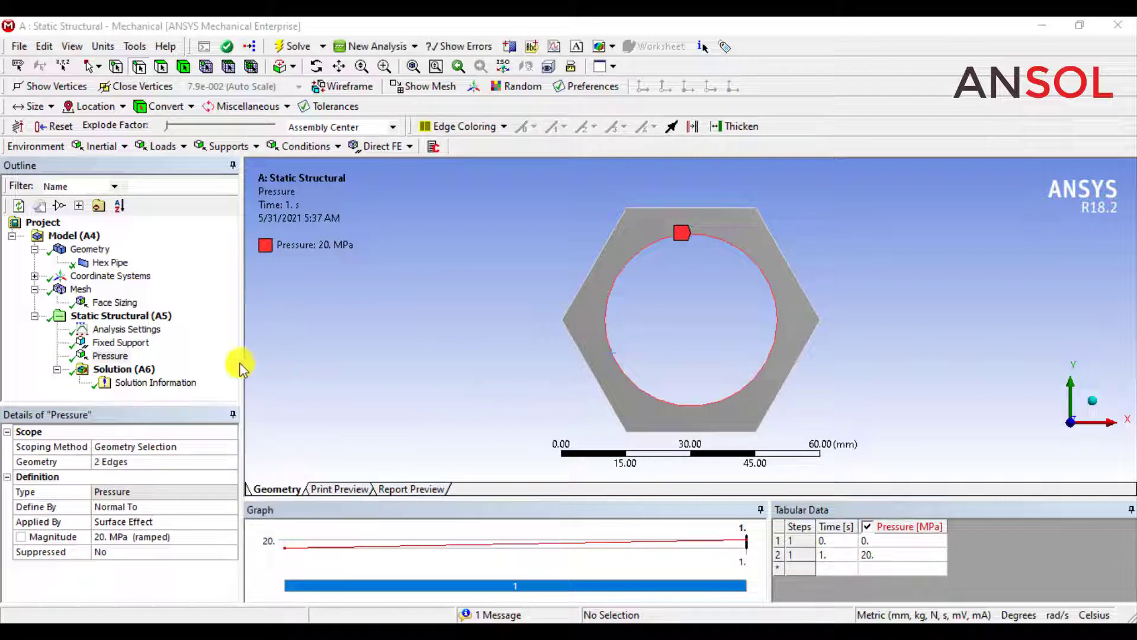
pyautogui.click(138, 370)
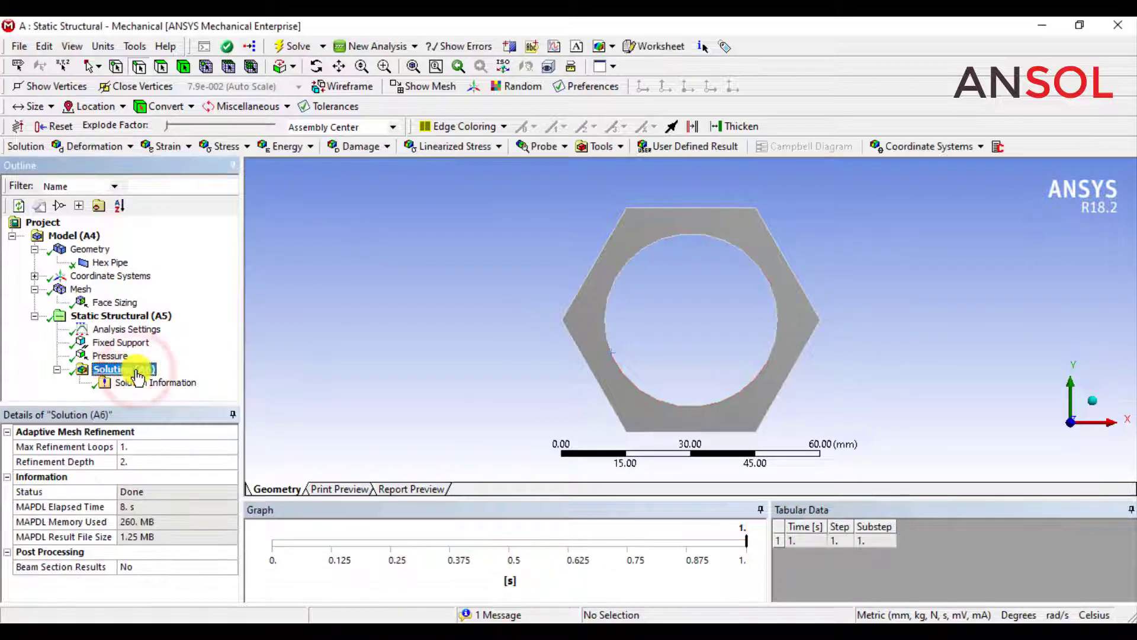
pyautogui.click(234, 147)
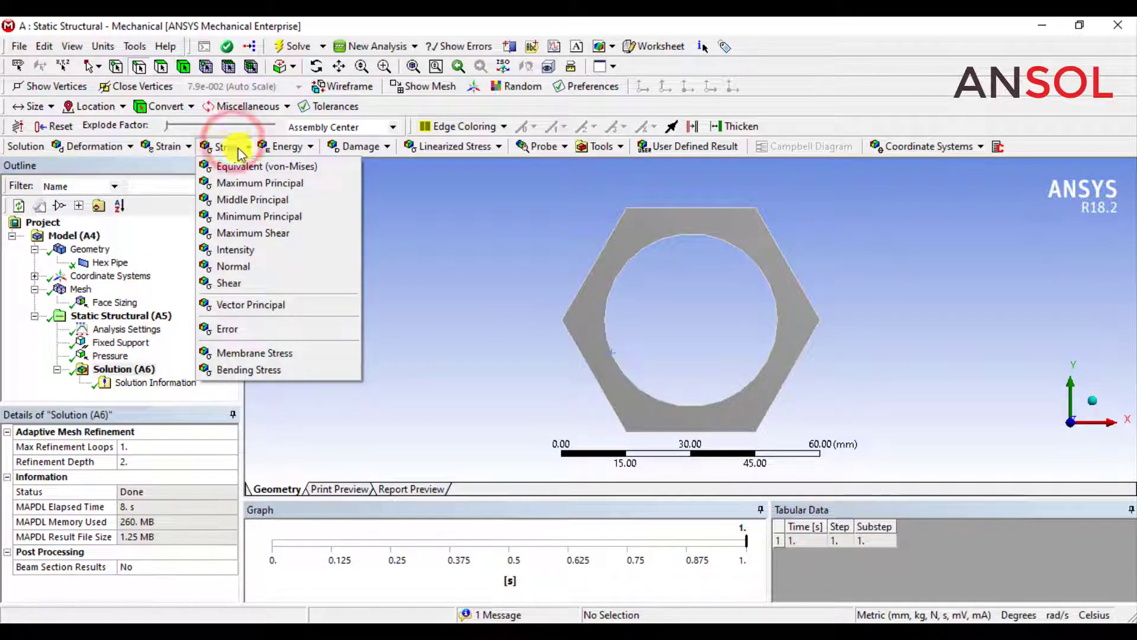
pyautogui.click(245, 167)
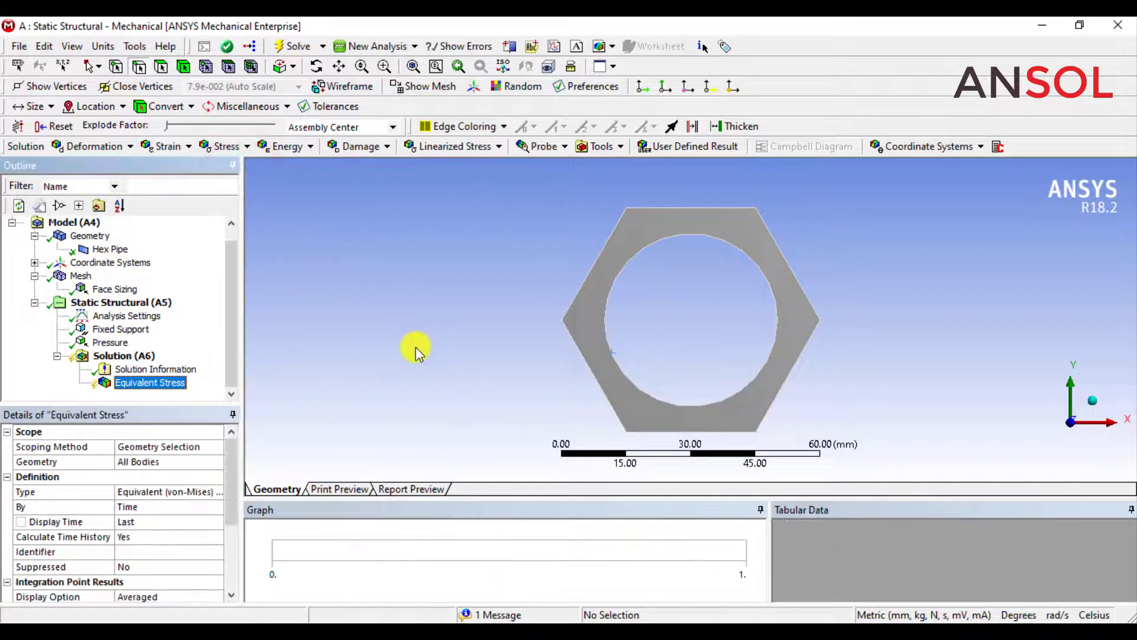
pyautogui.click(292, 48)
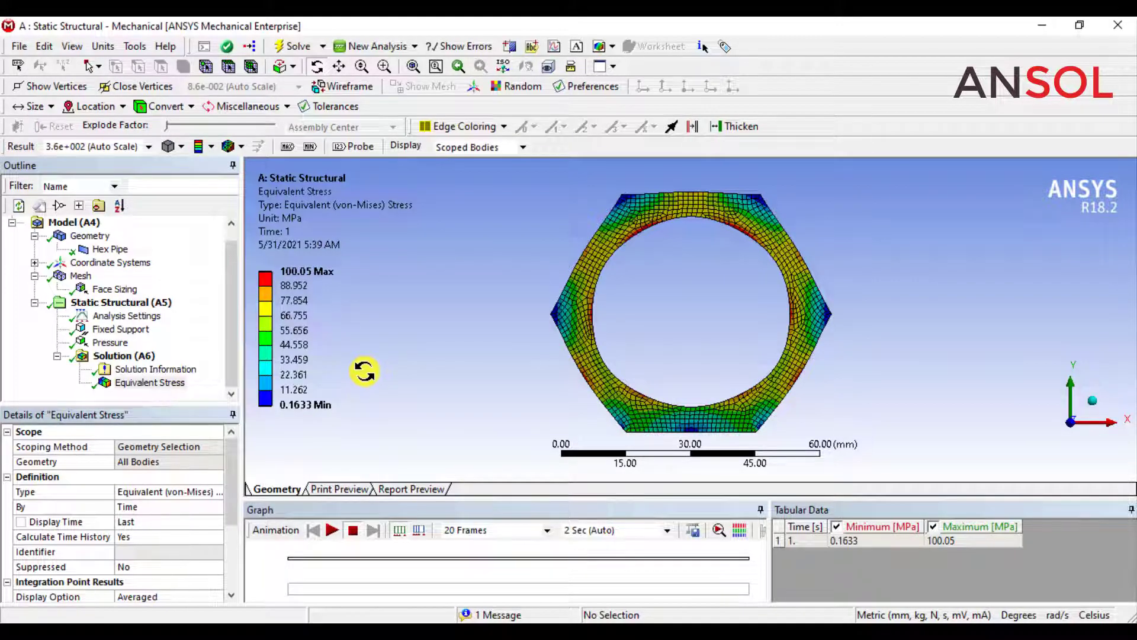
# Play the equivalent stress animation, check the minimum and maximum stress in the result details, and stop the playback
pyautogui.click(332, 531)
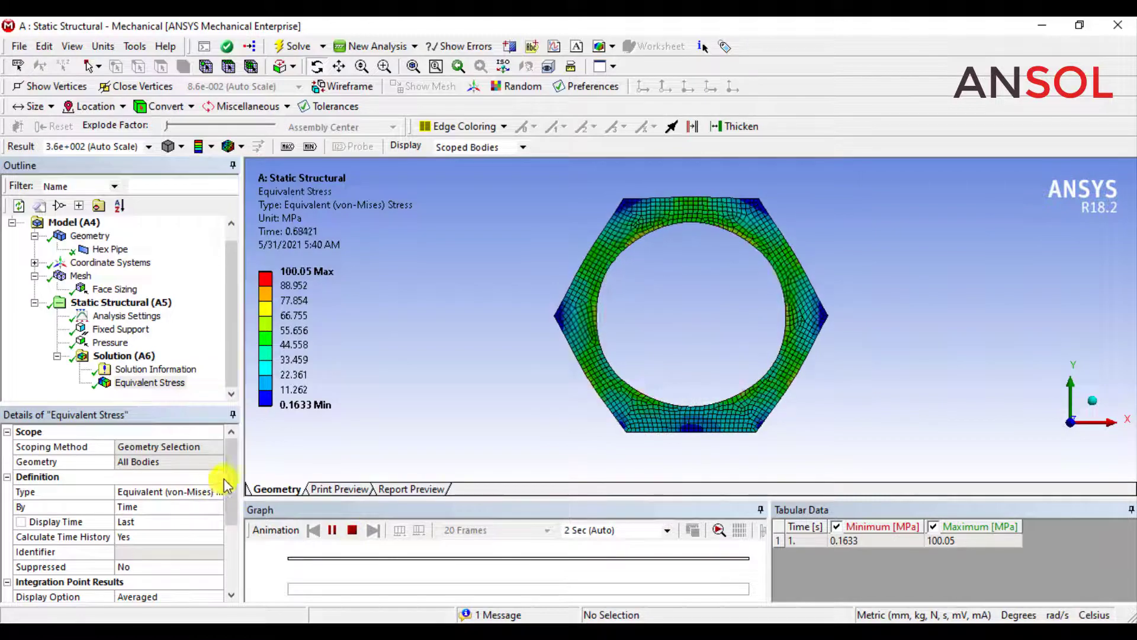
pyautogui.moveTo(232, 482); pyautogui.dragTo(240, 544)
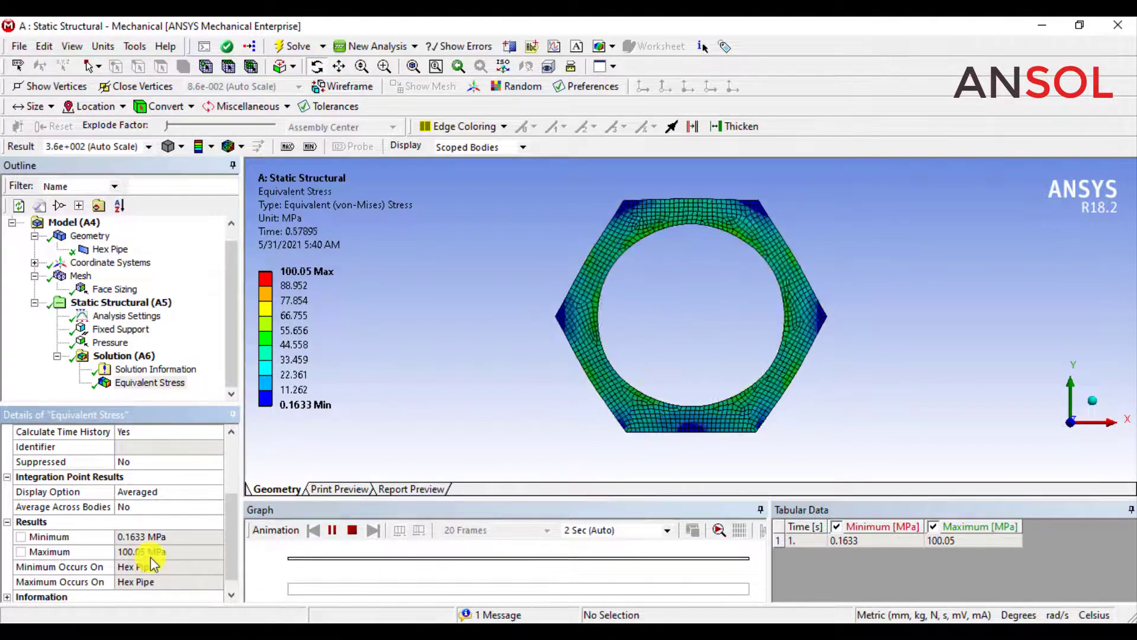
pyautogui.click(353, 531)
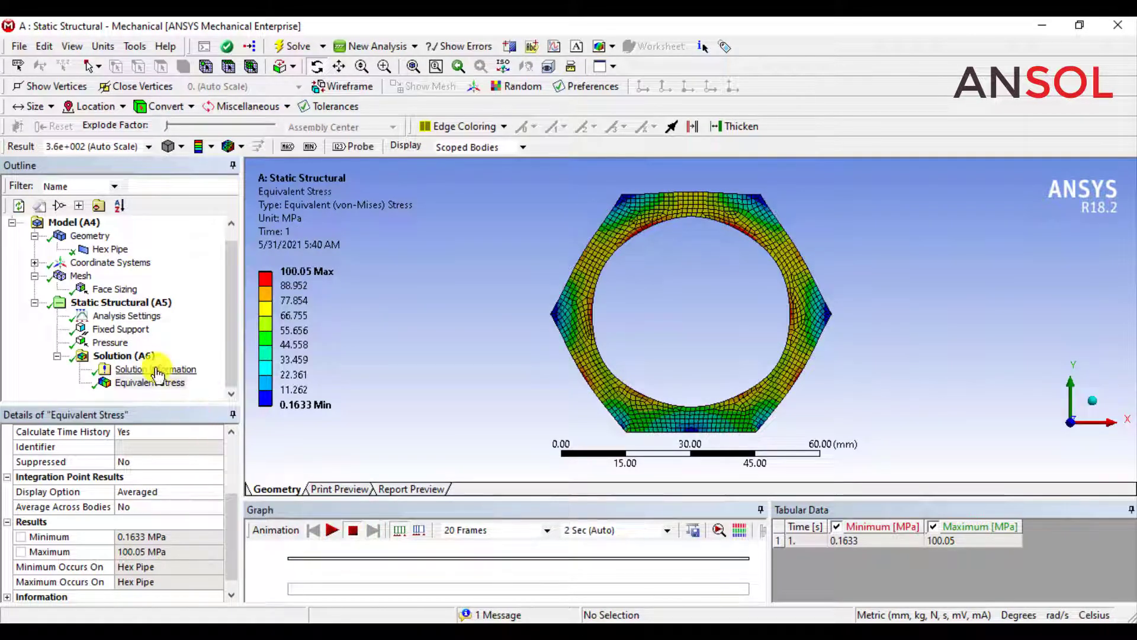
# Add a Stress Tool to the solution, keeping the Max Equivalent Stress theory, and evaluate its results
pyautogui.click(119, 356)
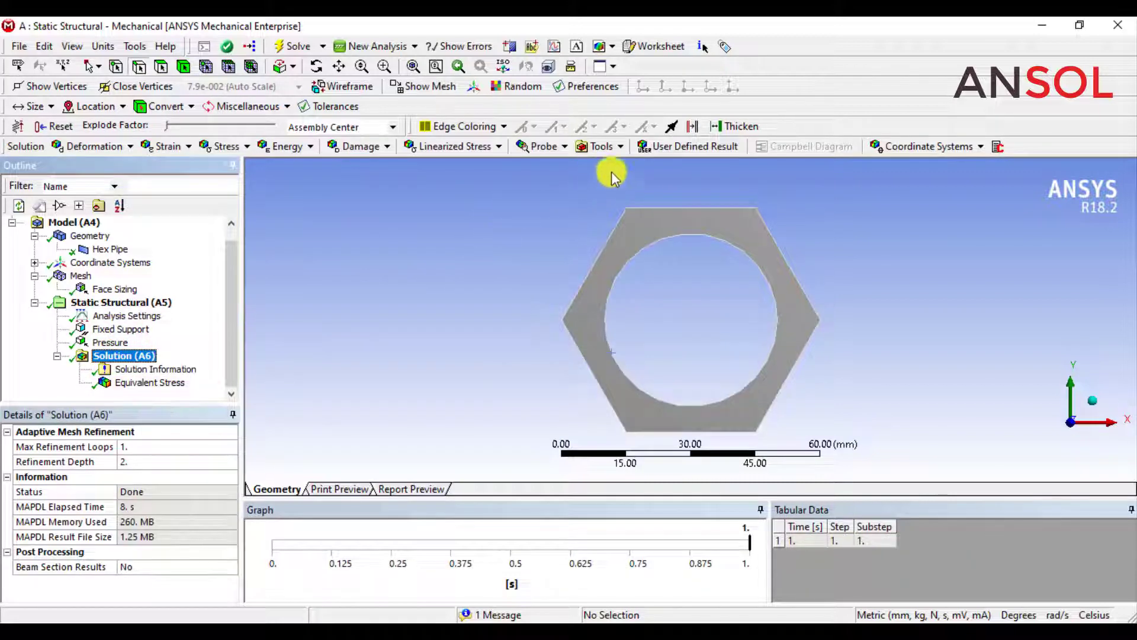
pyautogui.click(622, 156)
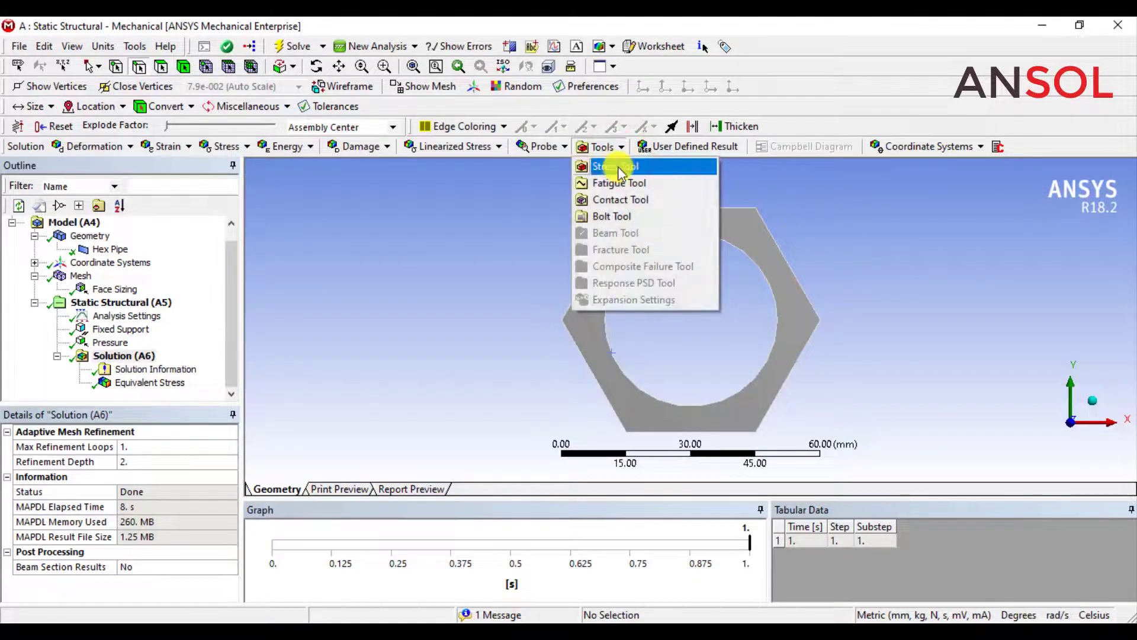
pyautogui.click(618, 167)
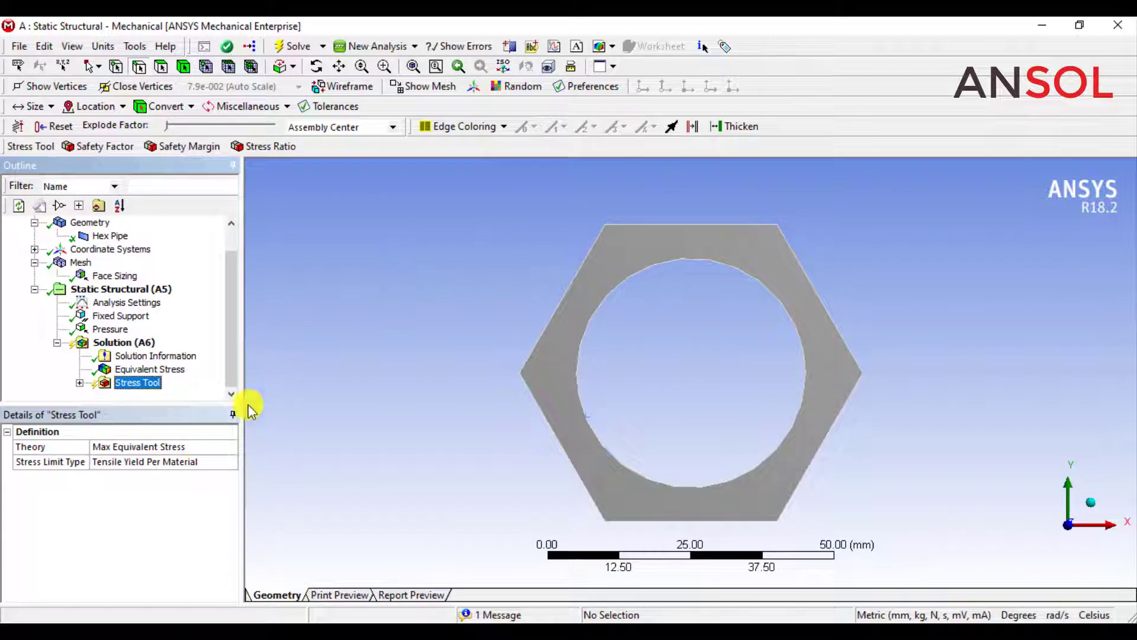
pyautogui.click(198, 448)
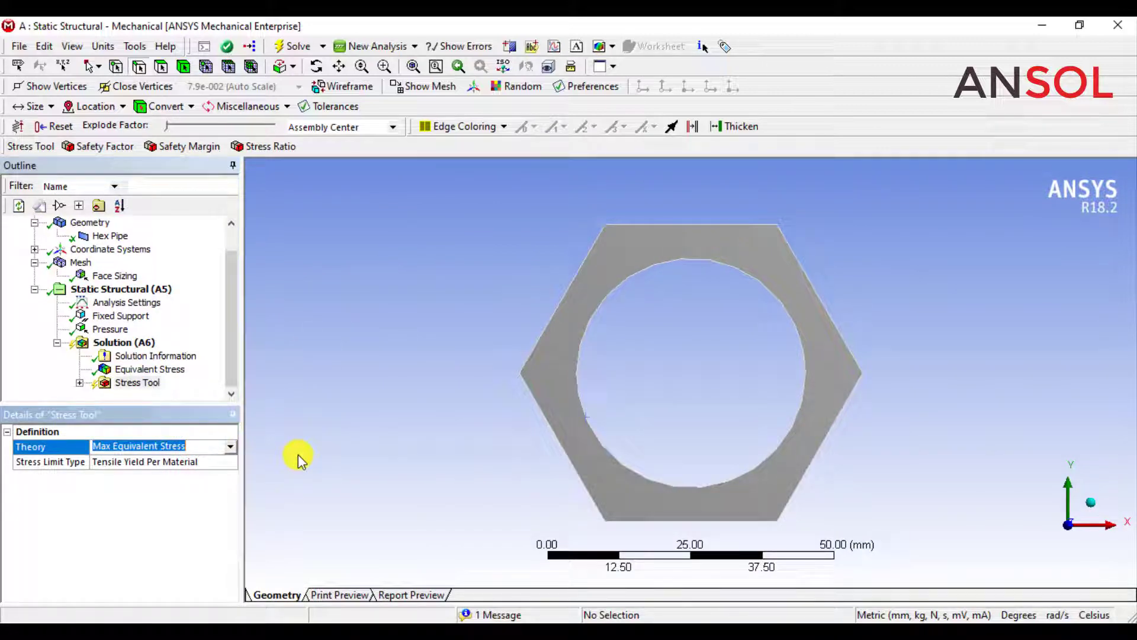
pyautogui.click(228, 447)
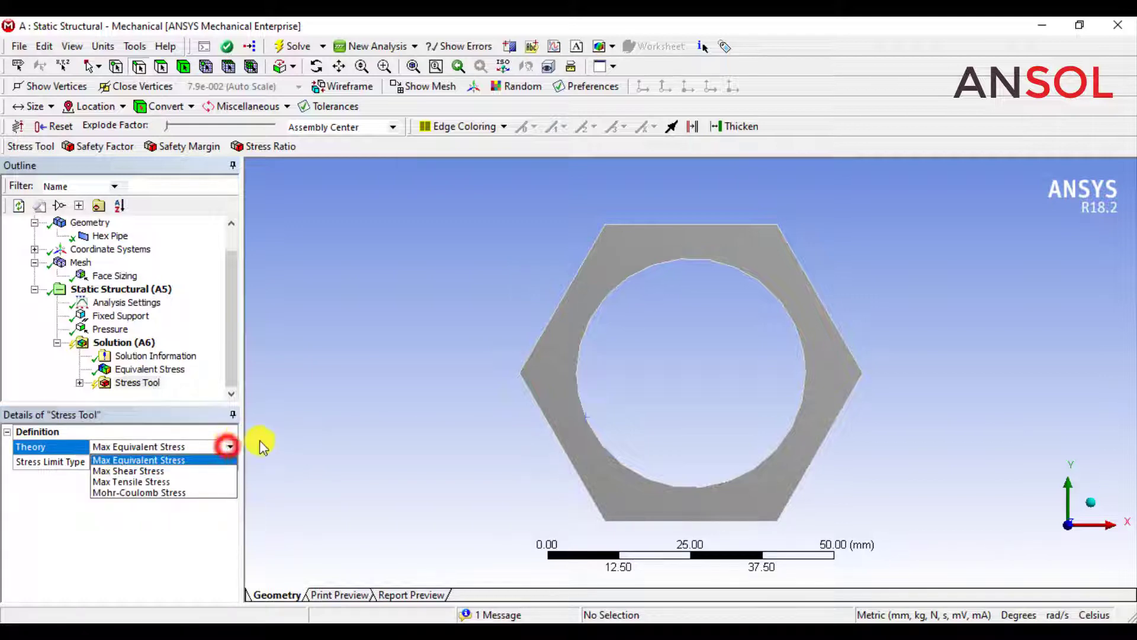
pyautogui.click(374, 441)
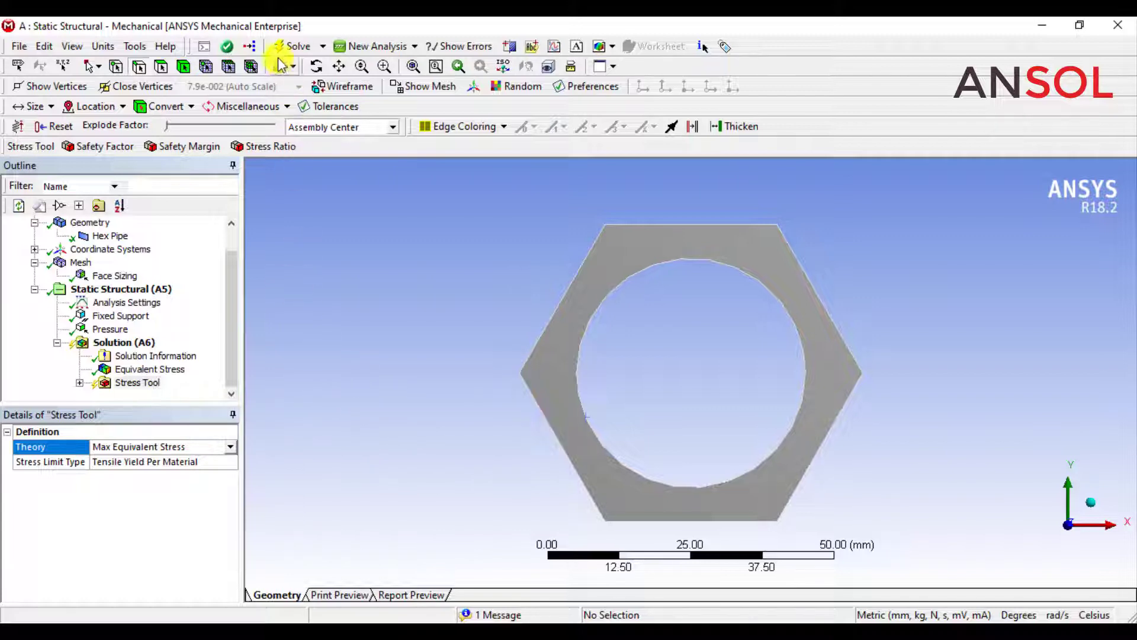
pyautogui.click(289, 45)
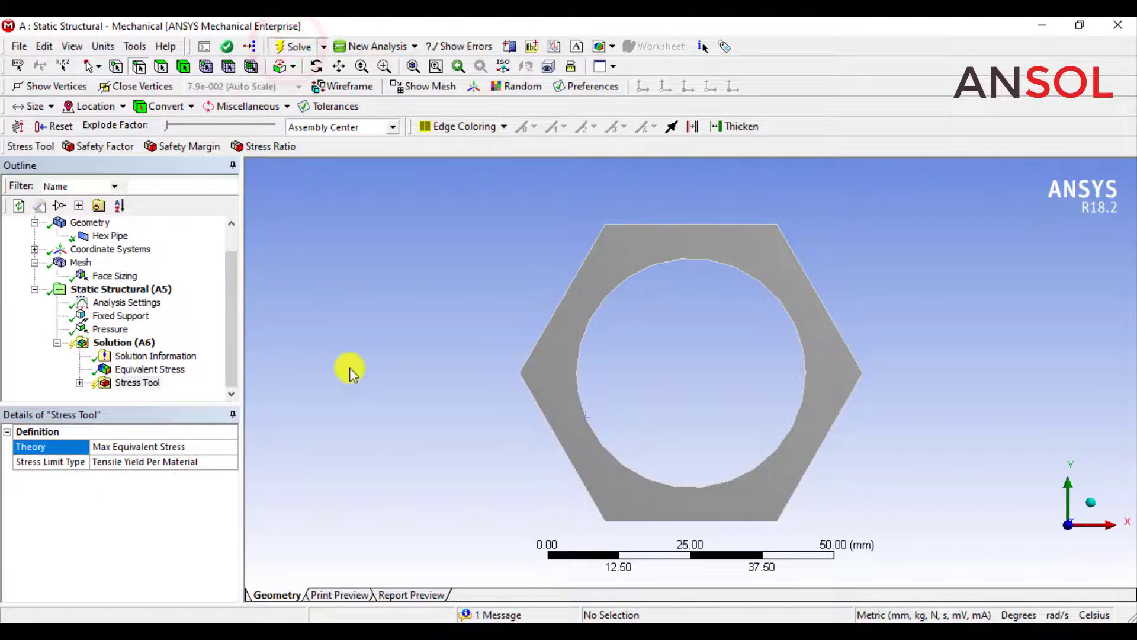
# Display the Stress Tool's Safety Factor result, review its minimum in the details, and play and stop its animation
pyautogui.click(80, 382)
pyautogui.click(169, 383)
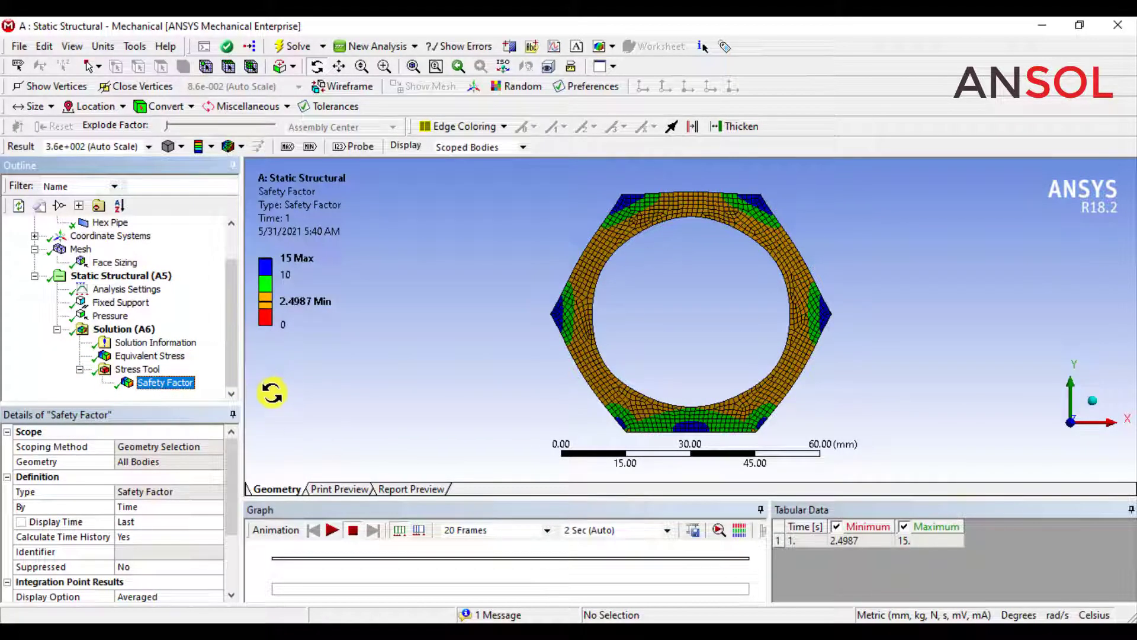
pyautogui.click(230, 471)
pyautogui.scroll(-3, 229, 471)
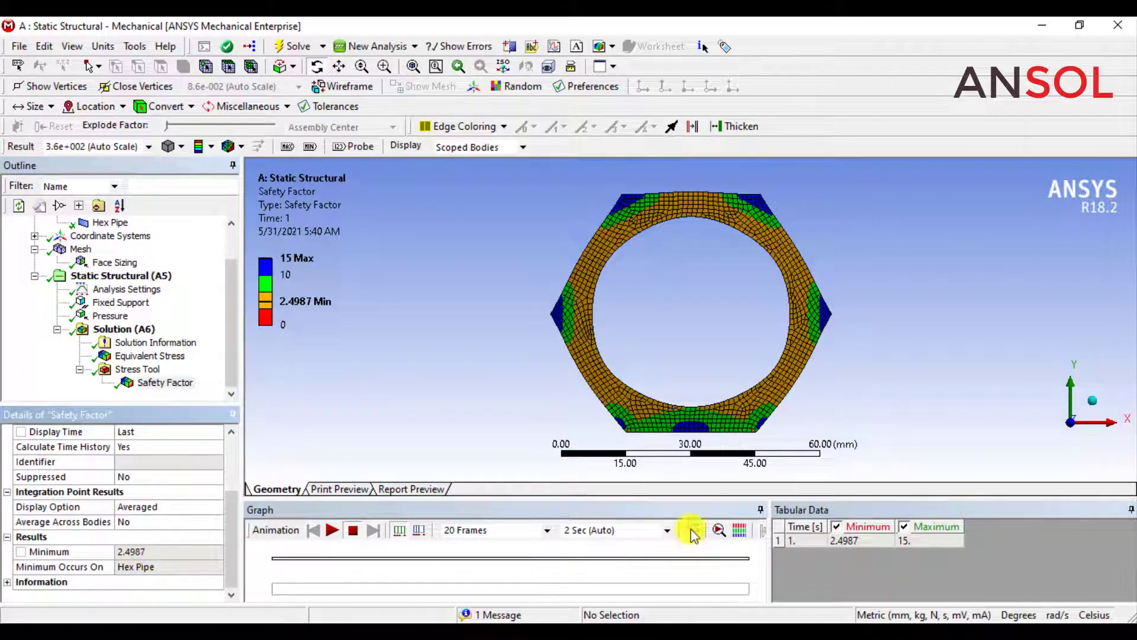
pyautogui.click(332, 530)
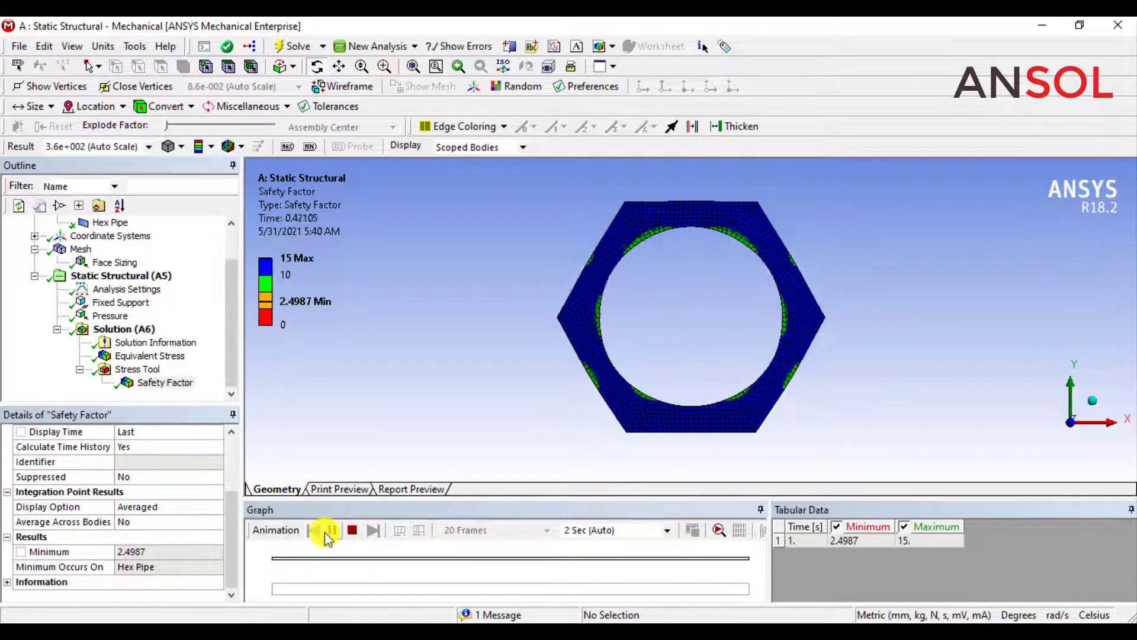
pyautogui.click(353, 531)
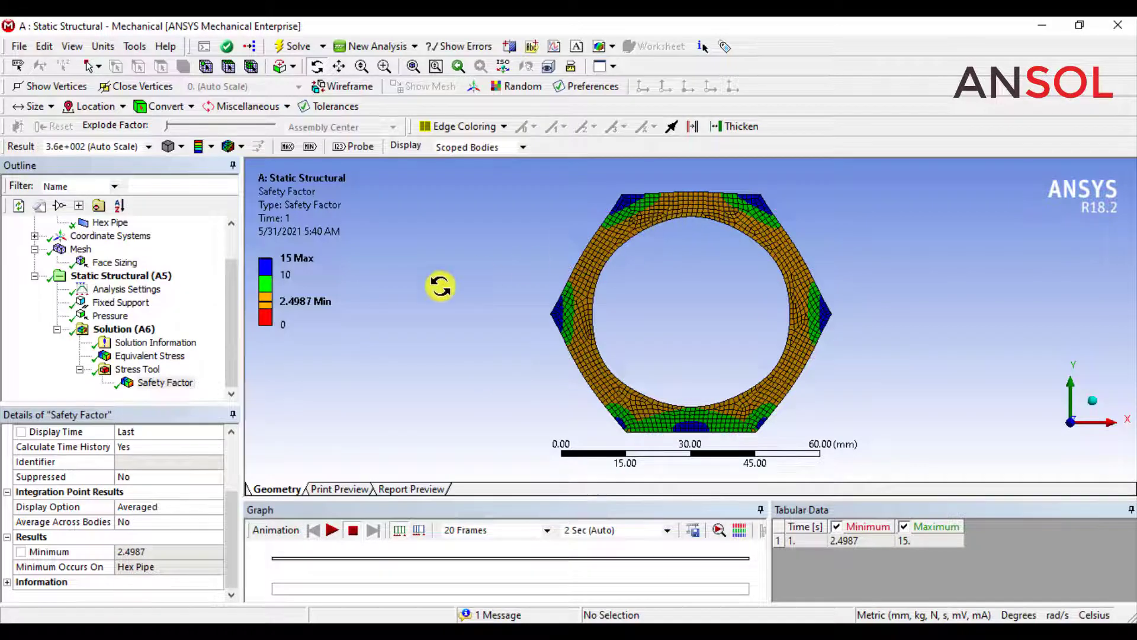
# Add and evaluate a Total Deformation result for all bodies, and play its animation
pyautogui.click(126, 329)
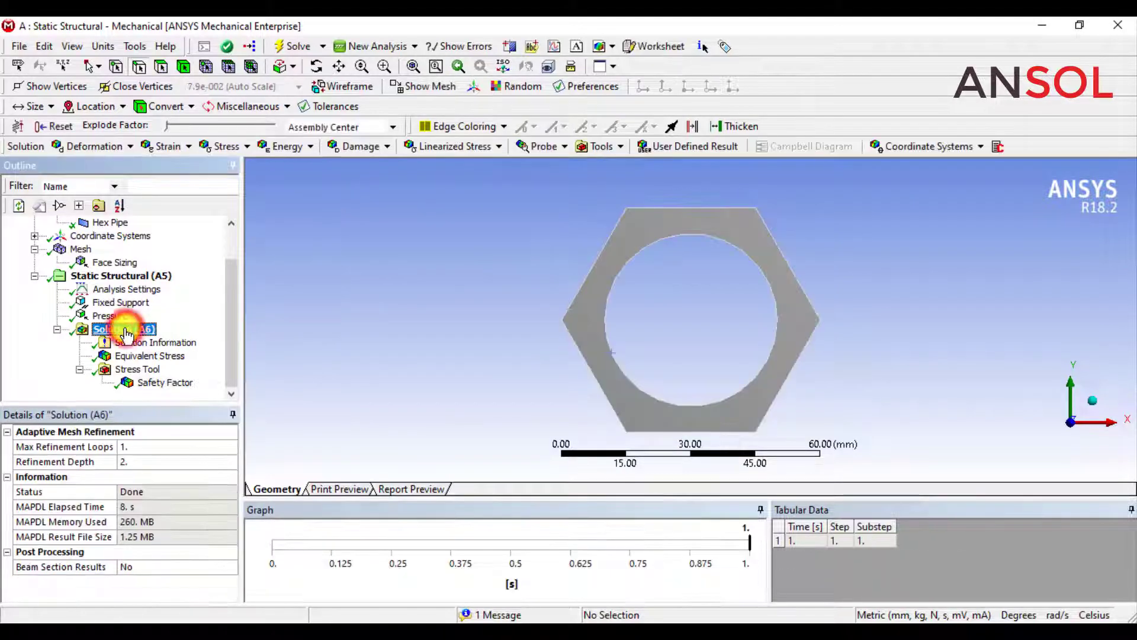
pyautogui.click(93, 148)
pyautogui.click(92, 163)
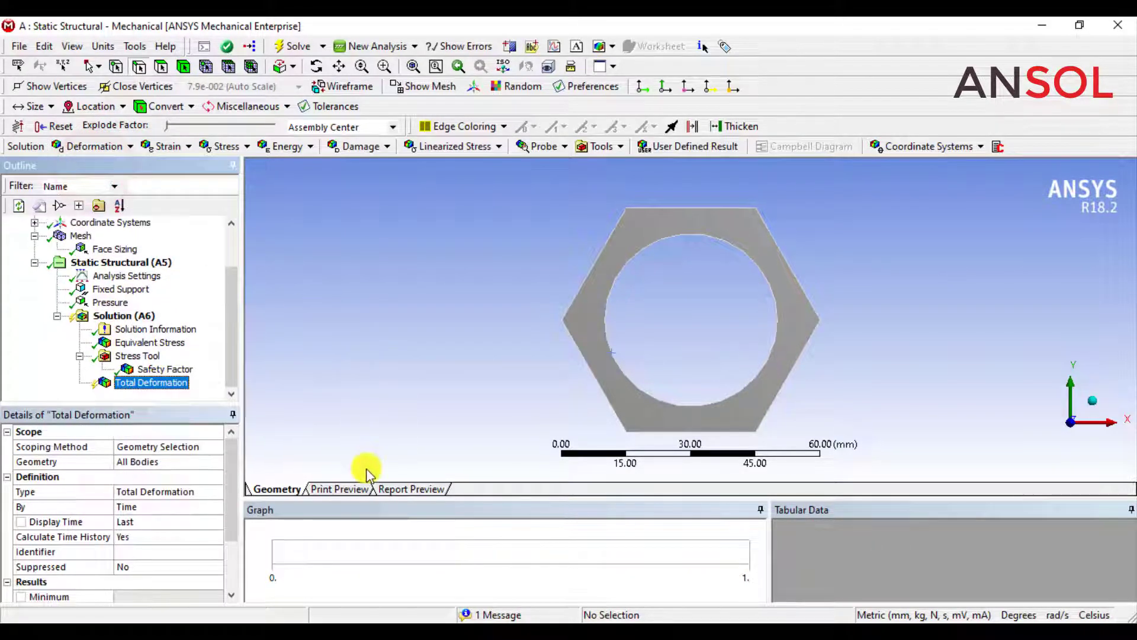
pyautogui.click(289, 46)
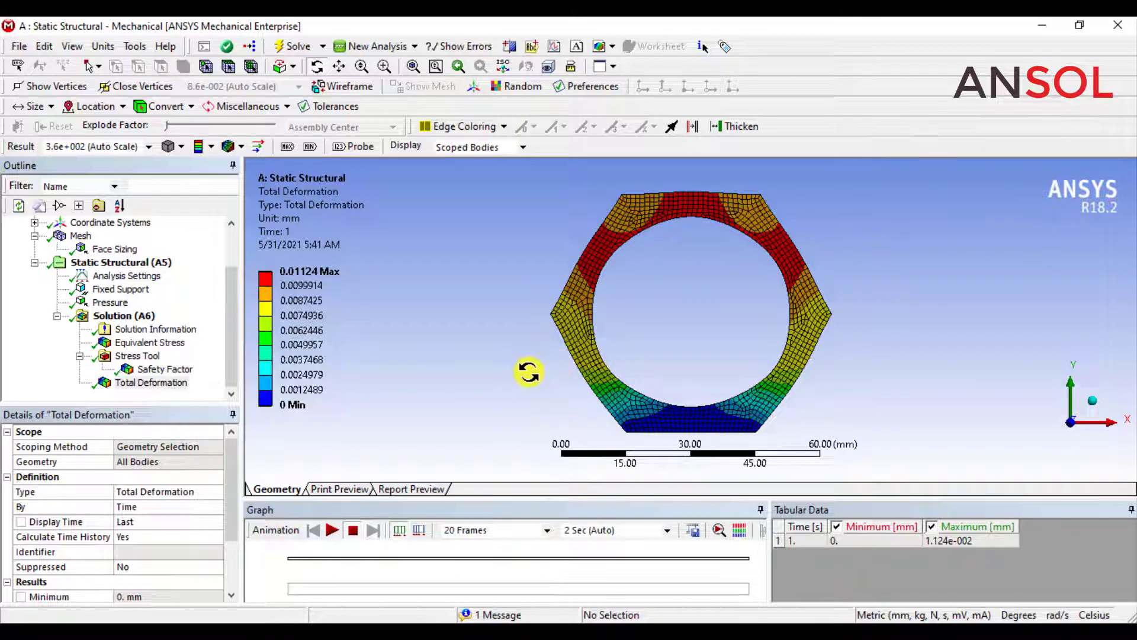
pyautogui.click(332, 530)
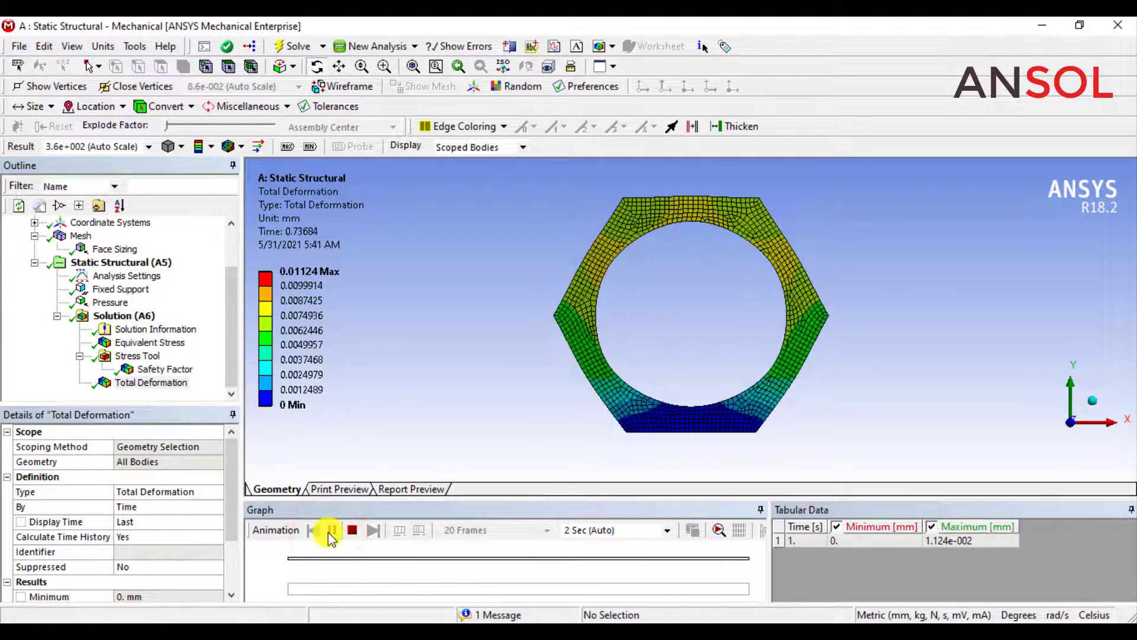
pyautogui.click(332, 529)
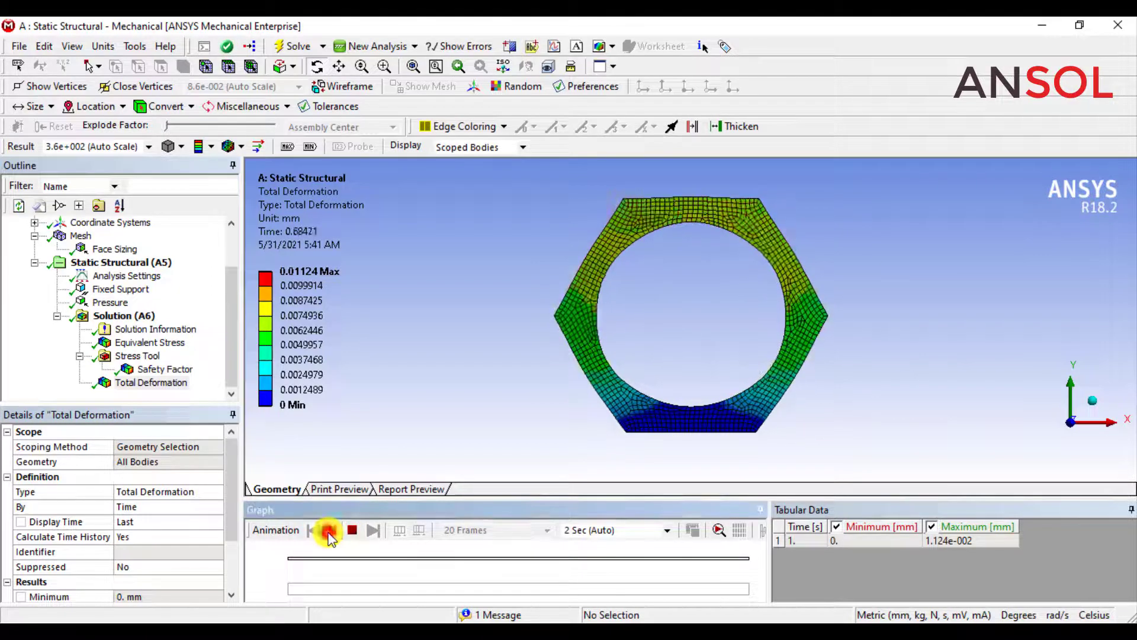
# Display the Equivalent Stress result again and examine its contour around the pipe's hole up close
pyautogui.click(150, 342)
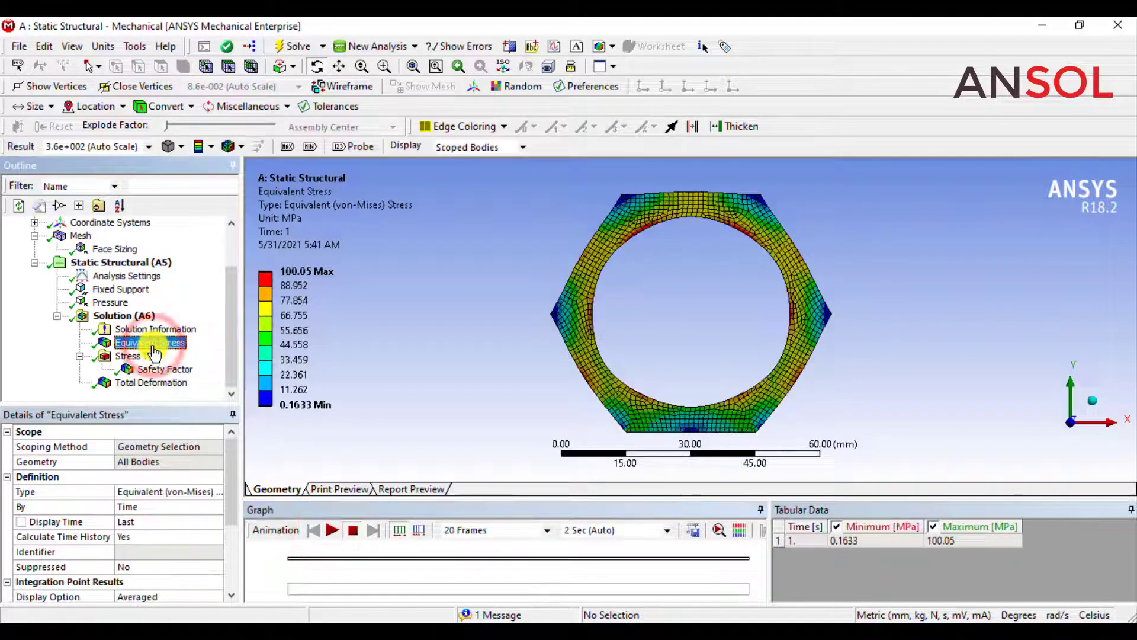
pyautogui.click(708, 334)
pyautogui.scroll(-1, 708, 334)
pyautogui.scroll(2, 707, 334)
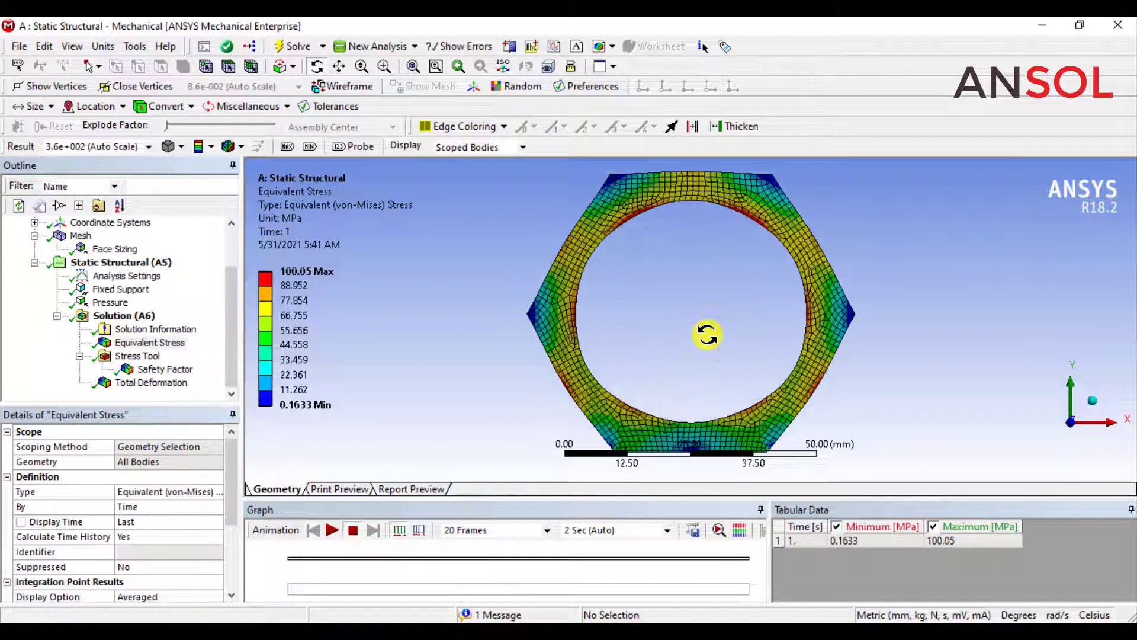